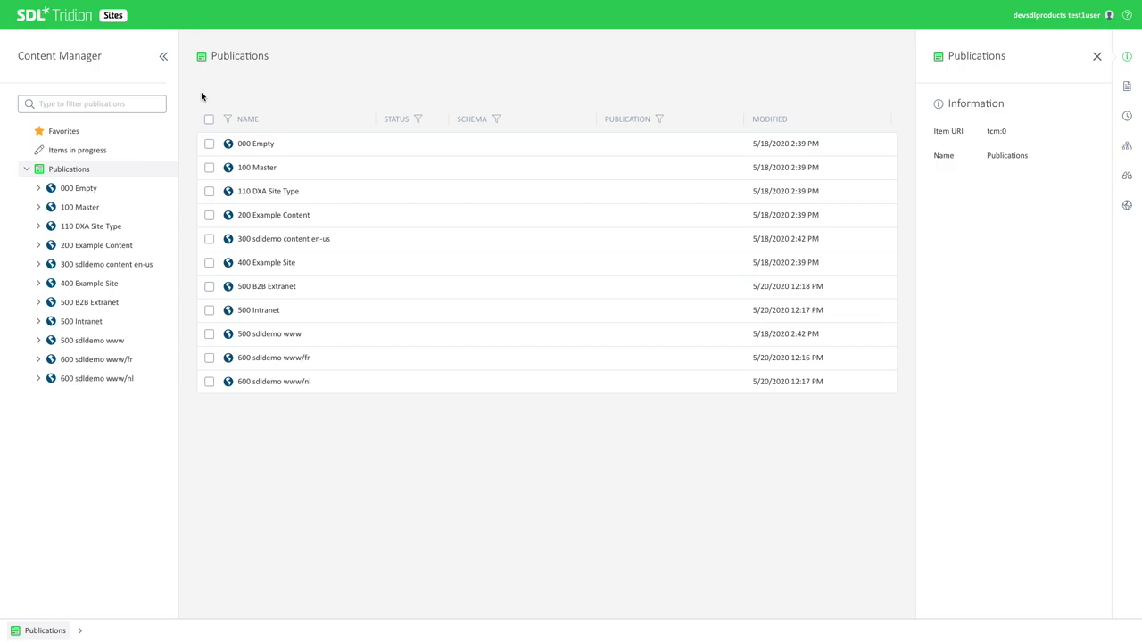
# - Filter the publication tree by 'content' (after trying 'www') and expand 300 sdldemo content en-us
pyautogui.click(73, 104)
pyautogui.write('ww')
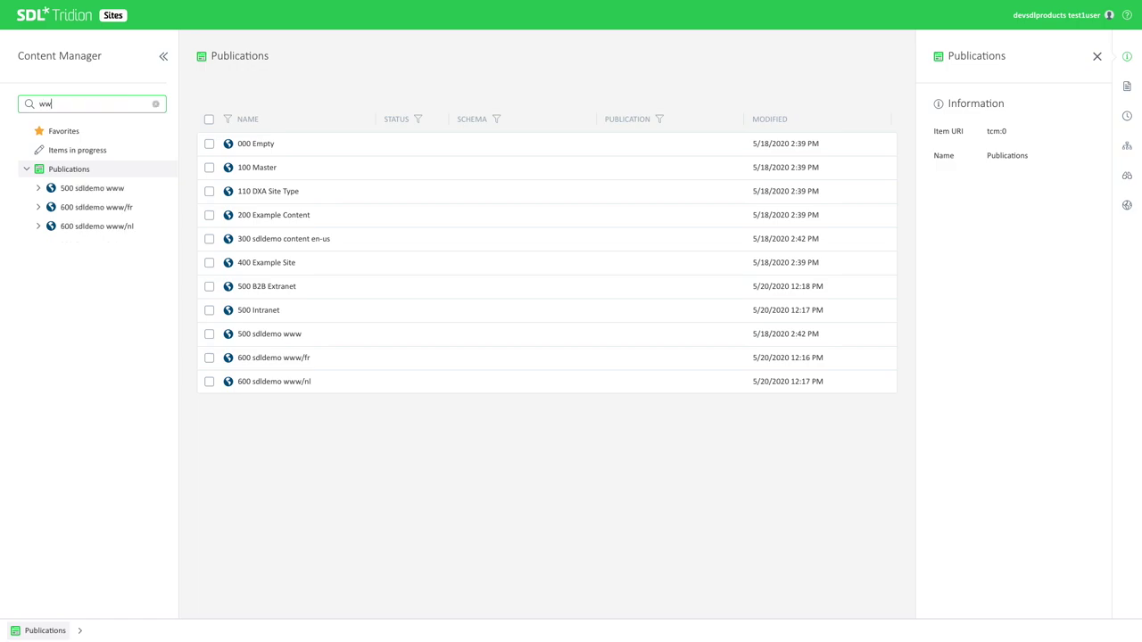
pyautogui.write('w')
pyautogui.press('BackSpace')
pyautogui.press('BackSpace')
pyautogui.press('BackSpace')
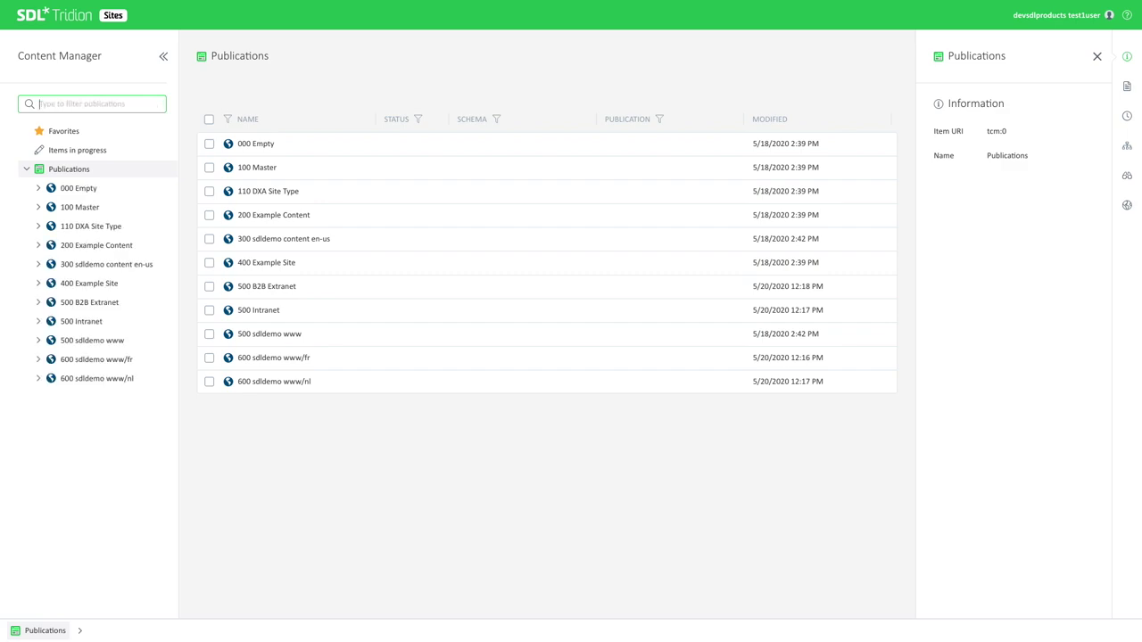
pyautogui.write('content')
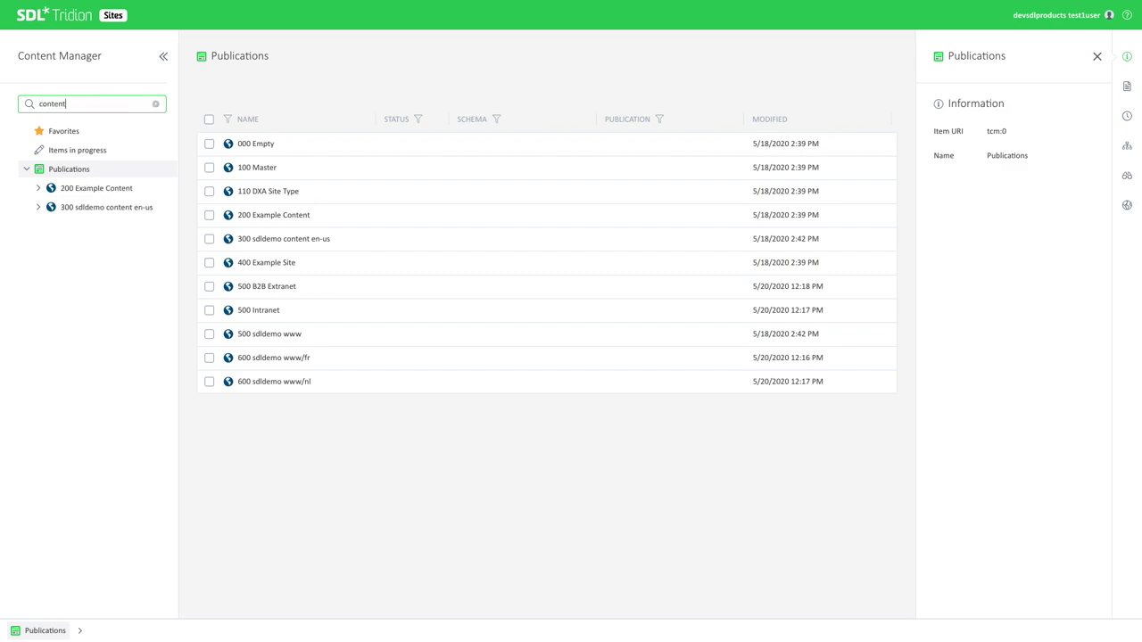
pyautogui.click(71, 208)
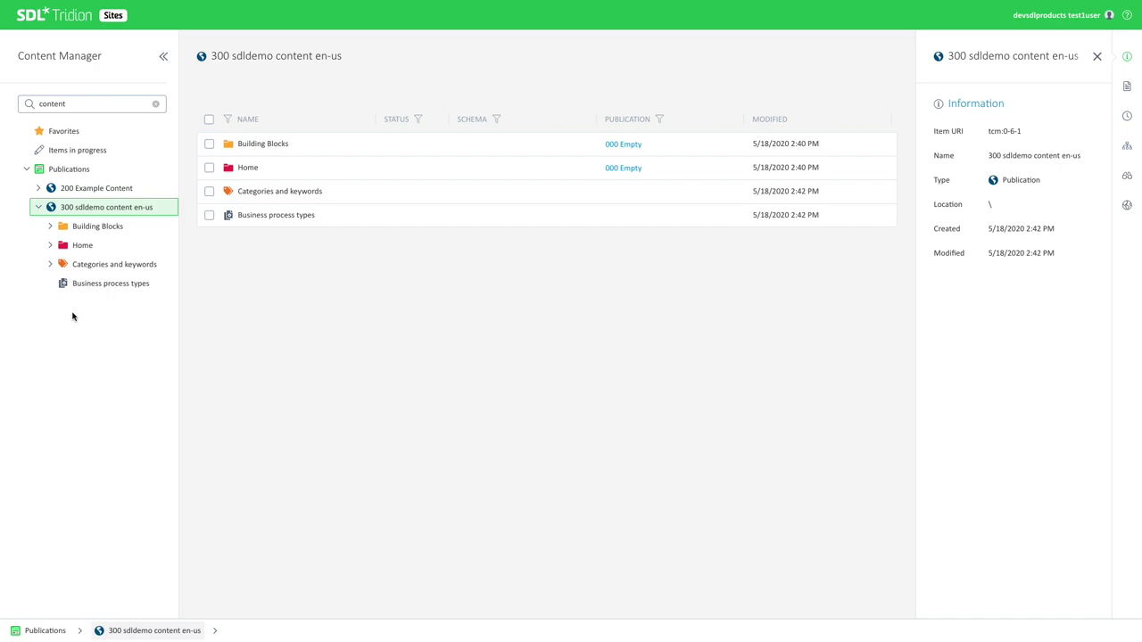
# - Open Building Blocks > Content to list Articles, Images, Video, Campaigns and other items
pyautogui.click(84, 226)
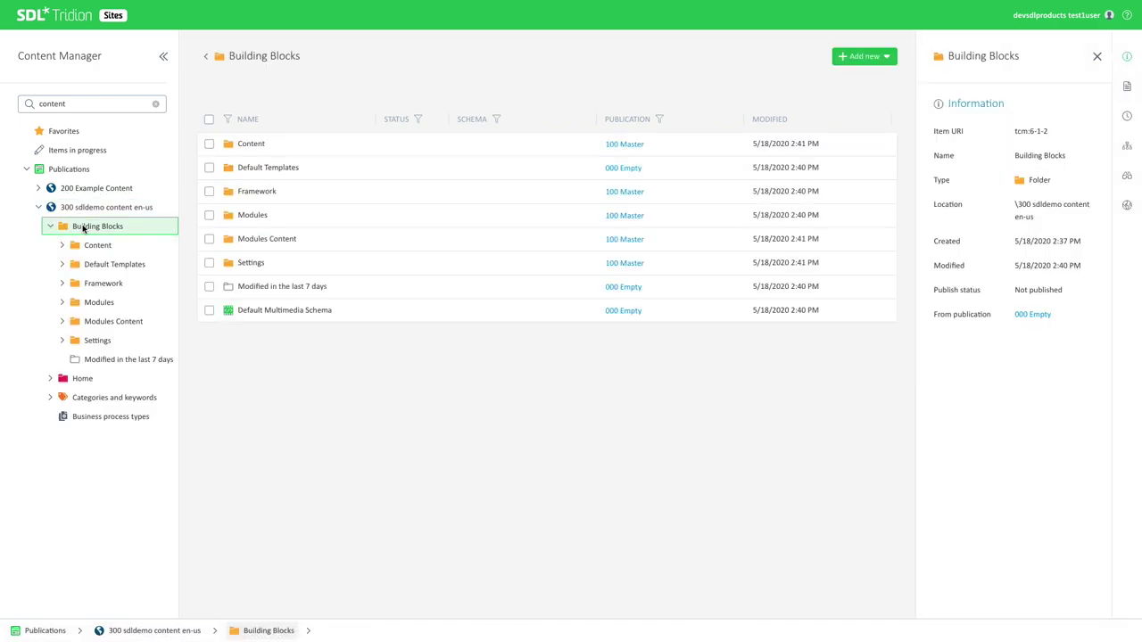
pyautogui.click(90, 247)
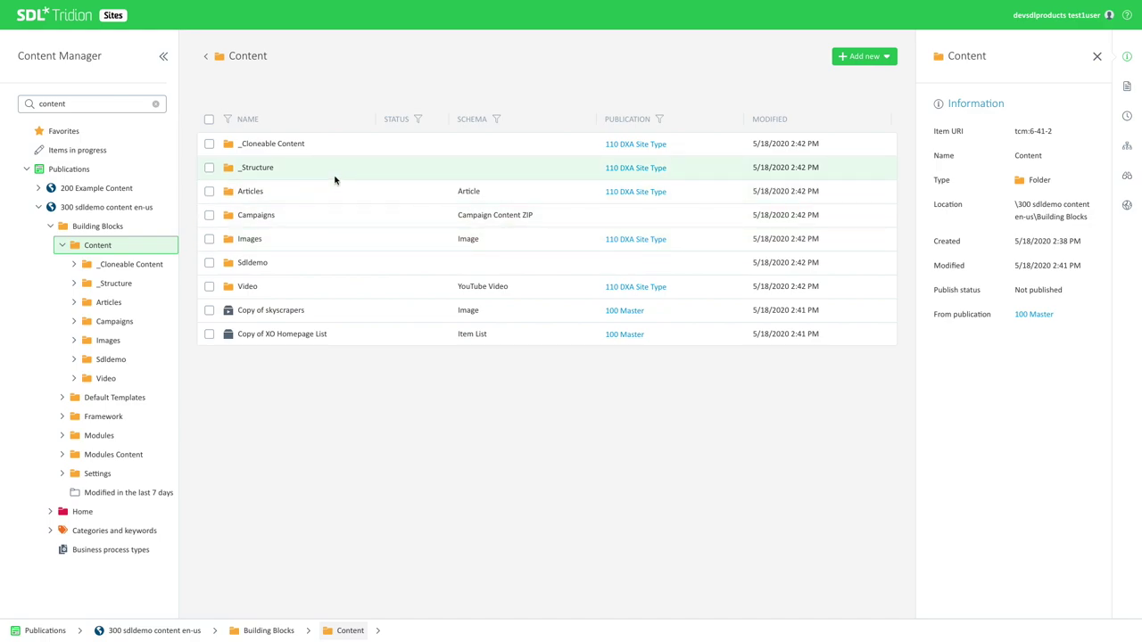
pyautogui.click(229, 120)
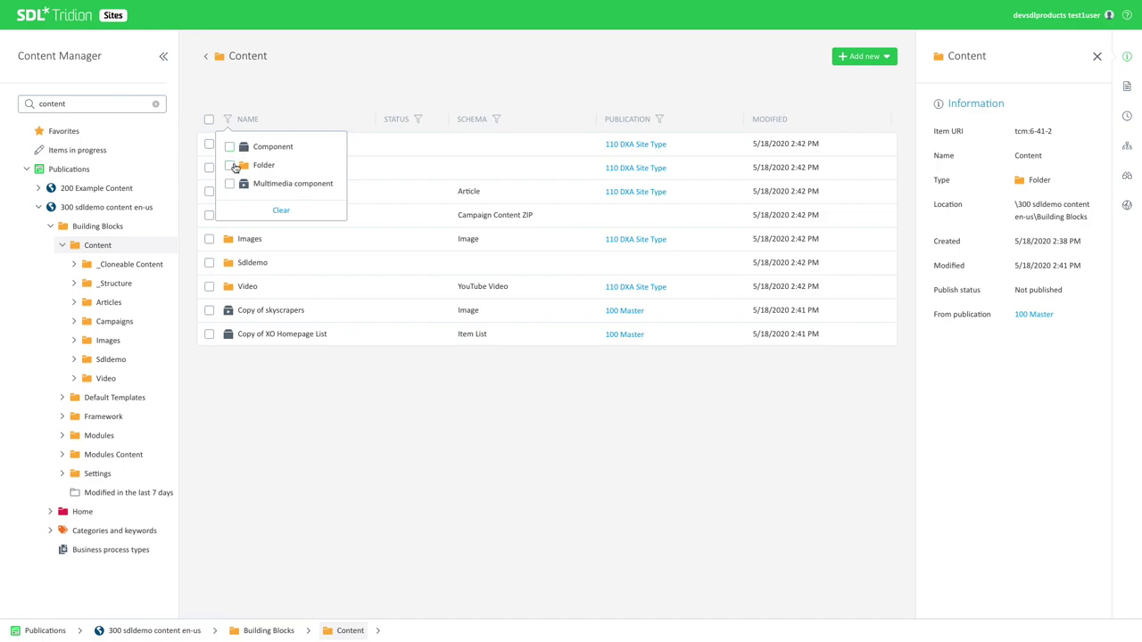
pyautogui.click(419, 119)
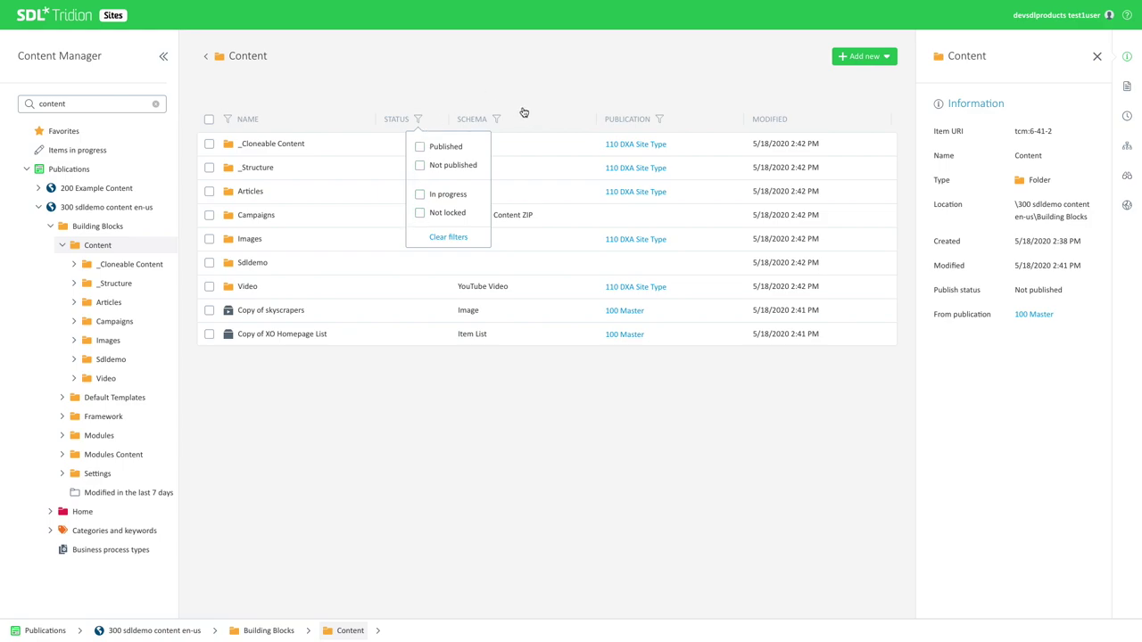
pyautogui.click(497, 120)
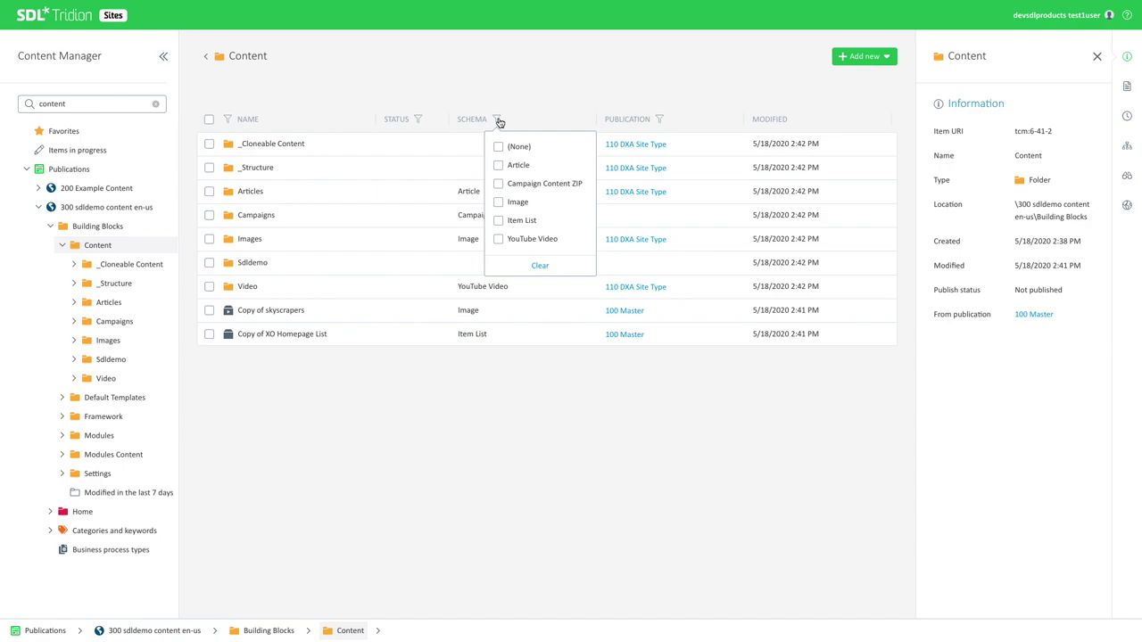
pyautogui.click(498, 166)
pyautogui.click(499, 166)
pyautogui.click(498, 202)
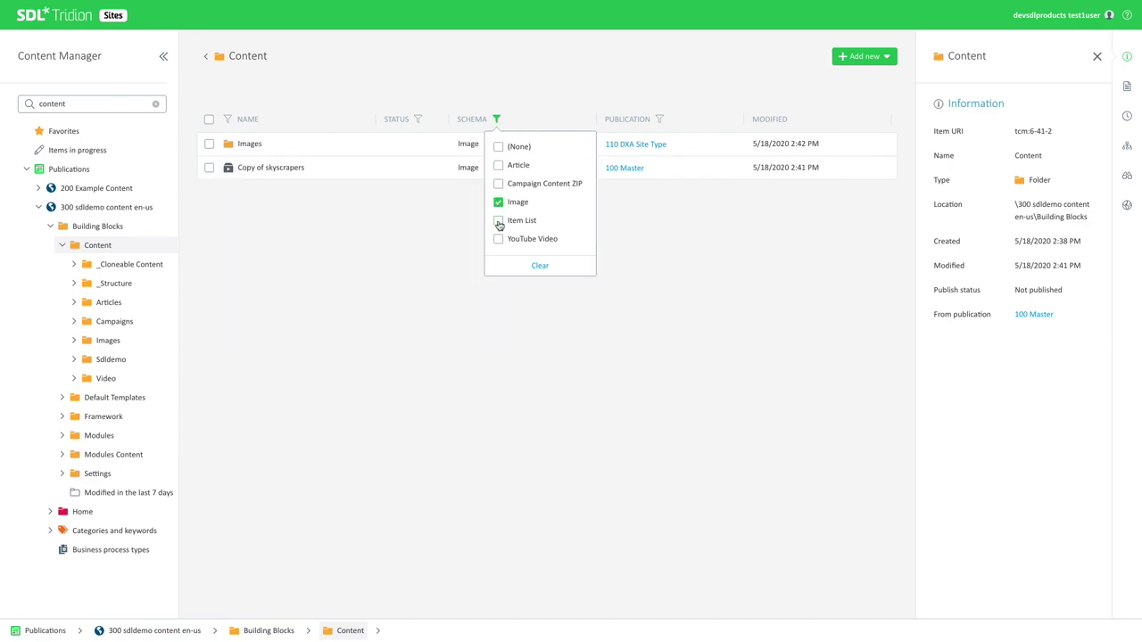
pyautogui.click(499, 166)
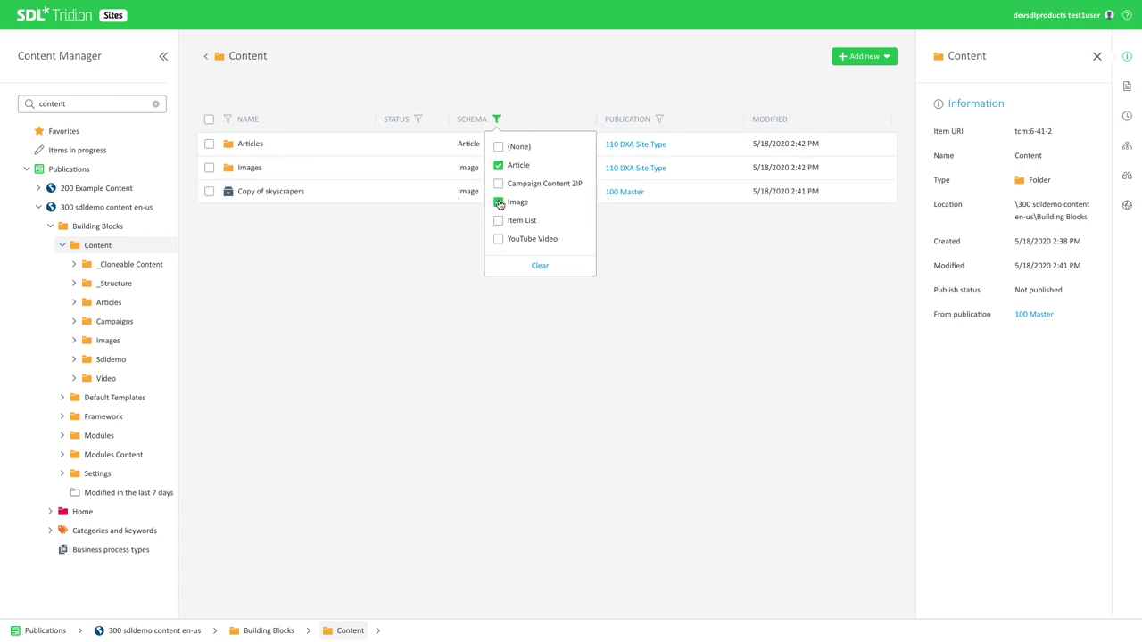
pyautogui.click(498, 202)
pyautogui.click(498, 166)
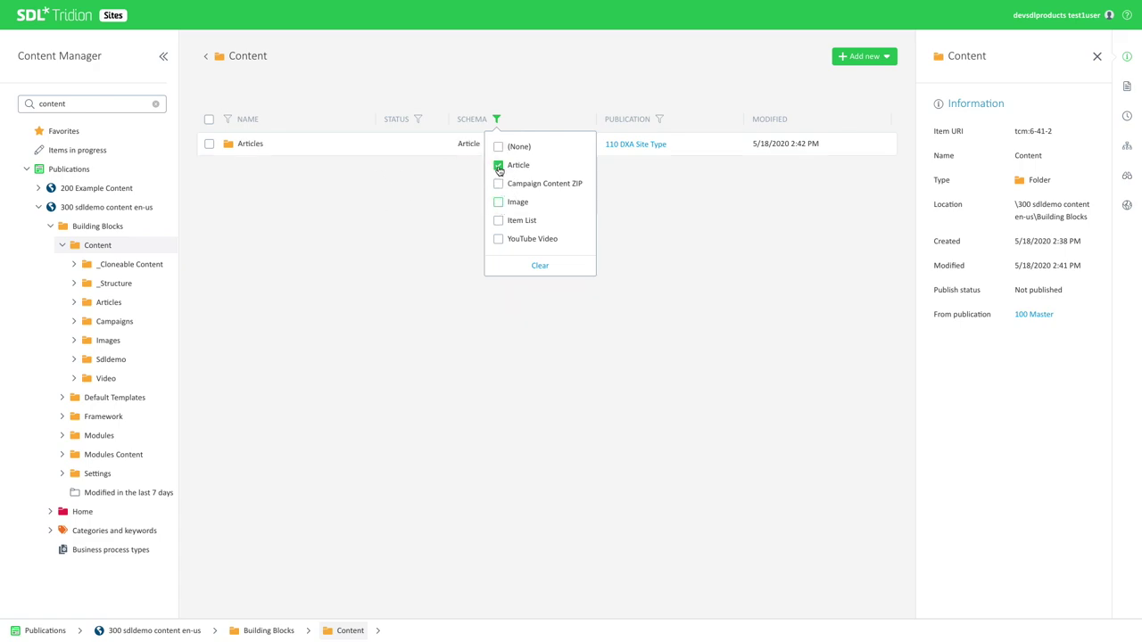
pyautogui.click(543, 267)
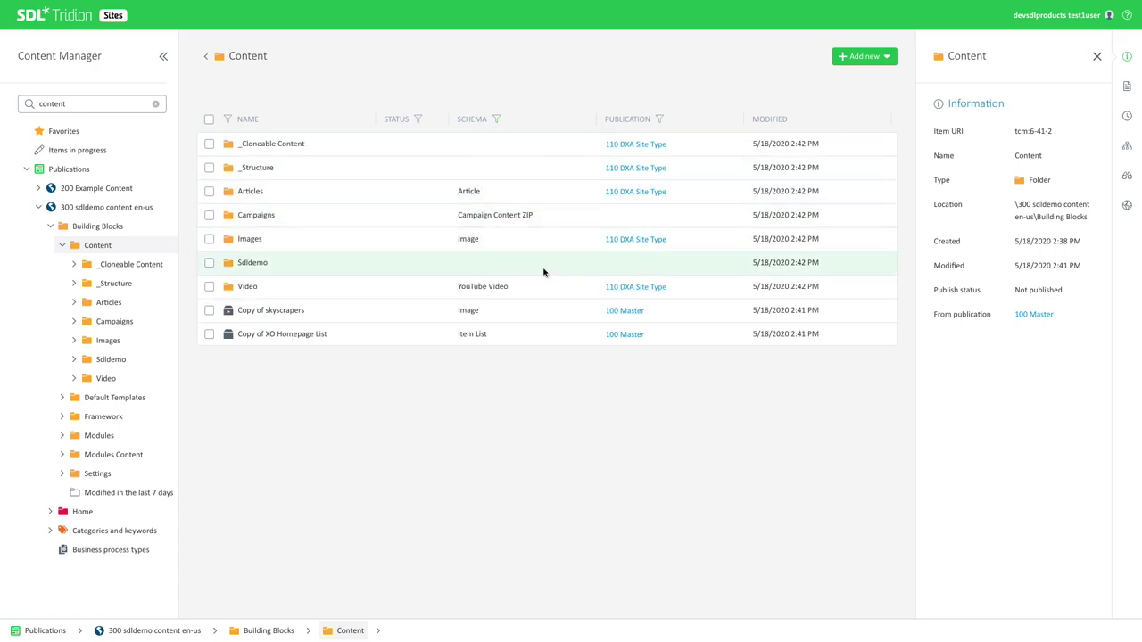
# - Go to 100 Master, open the Products folder and show LightSolar CI Offering's details
pyautogui.click(626, 313)
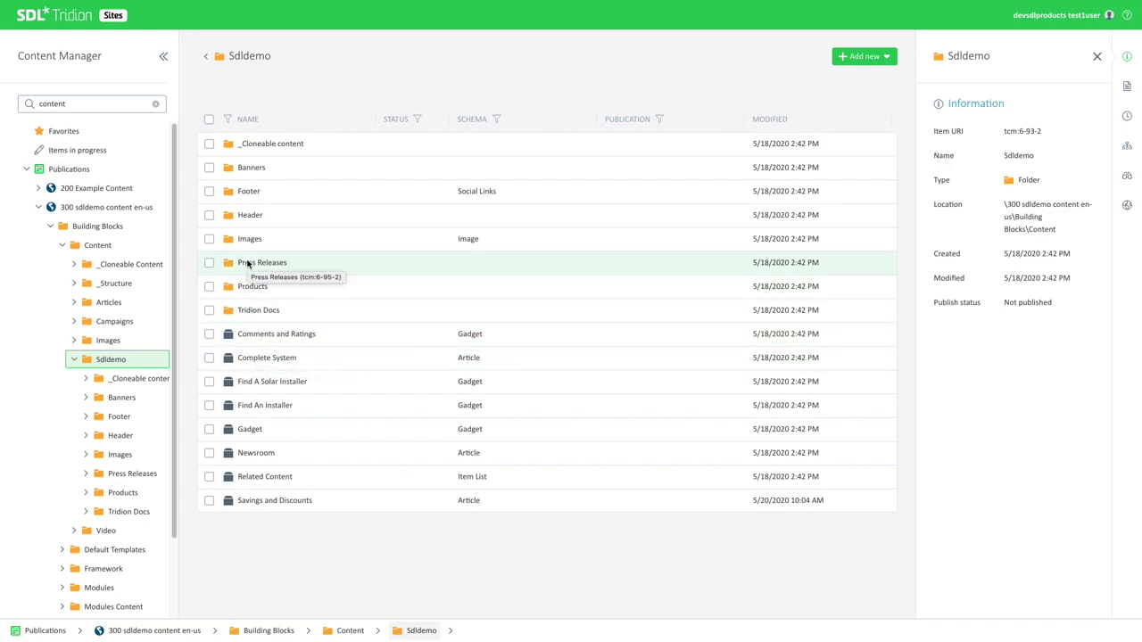
pyautogui.doubleClick(248, 287)
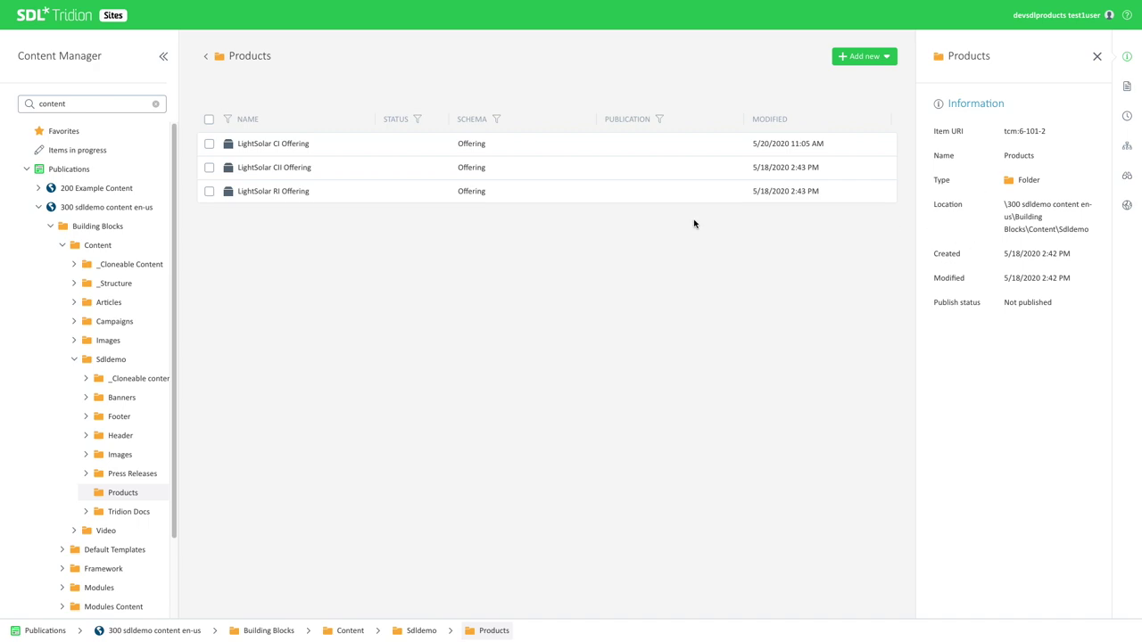
pyautogui.click(268, 147)
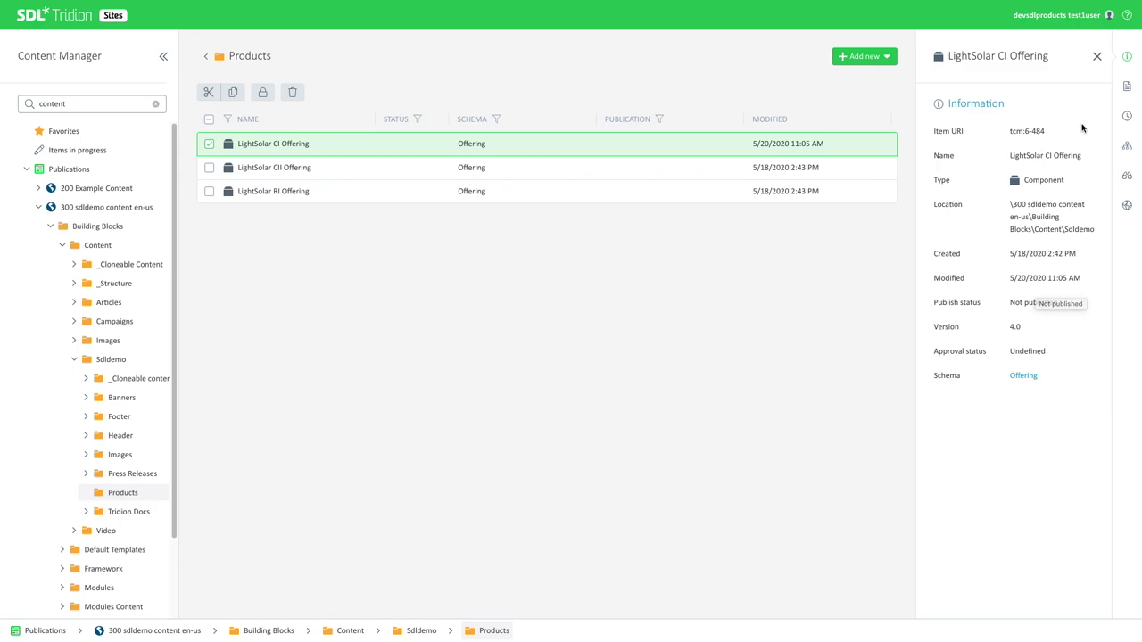
# - Review LightSolar CI Offering's content fields, version 4.0 history and BluePrint localizations
pyautogui.click(1129, 90)
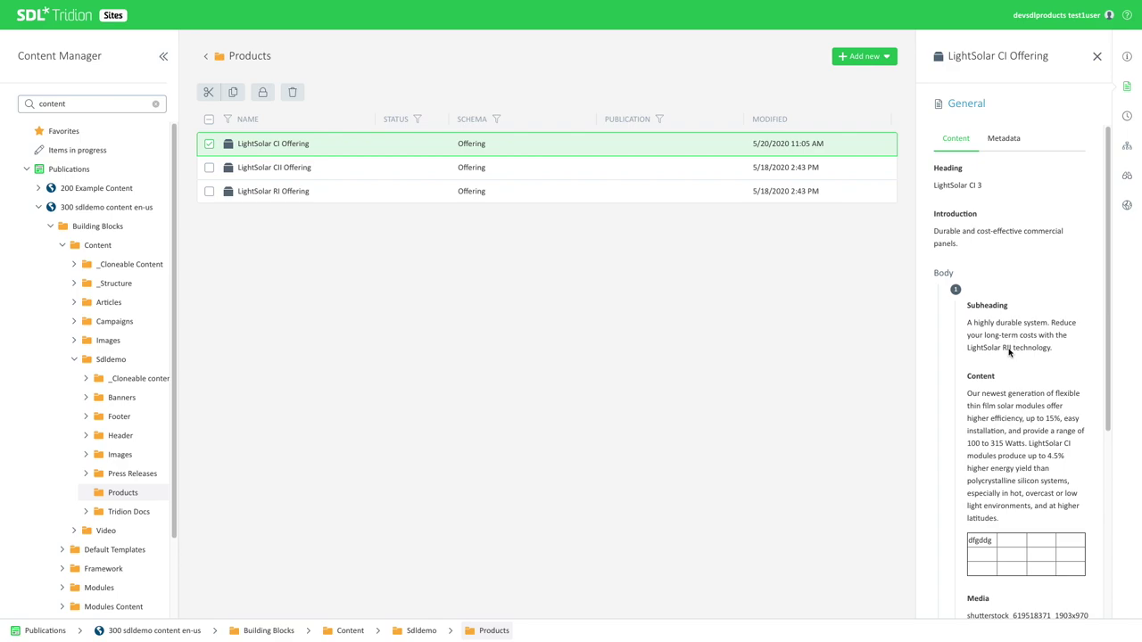
pyautogui.scroll(-3, 1000, 493)
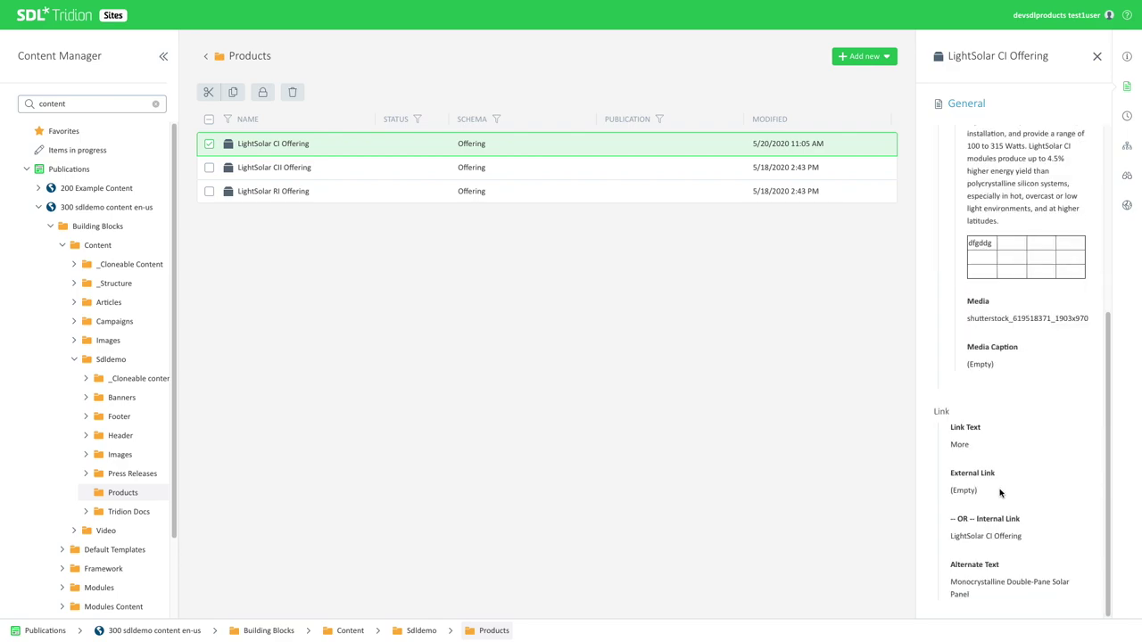
pyautogui.scroll(3, 1000, 492)
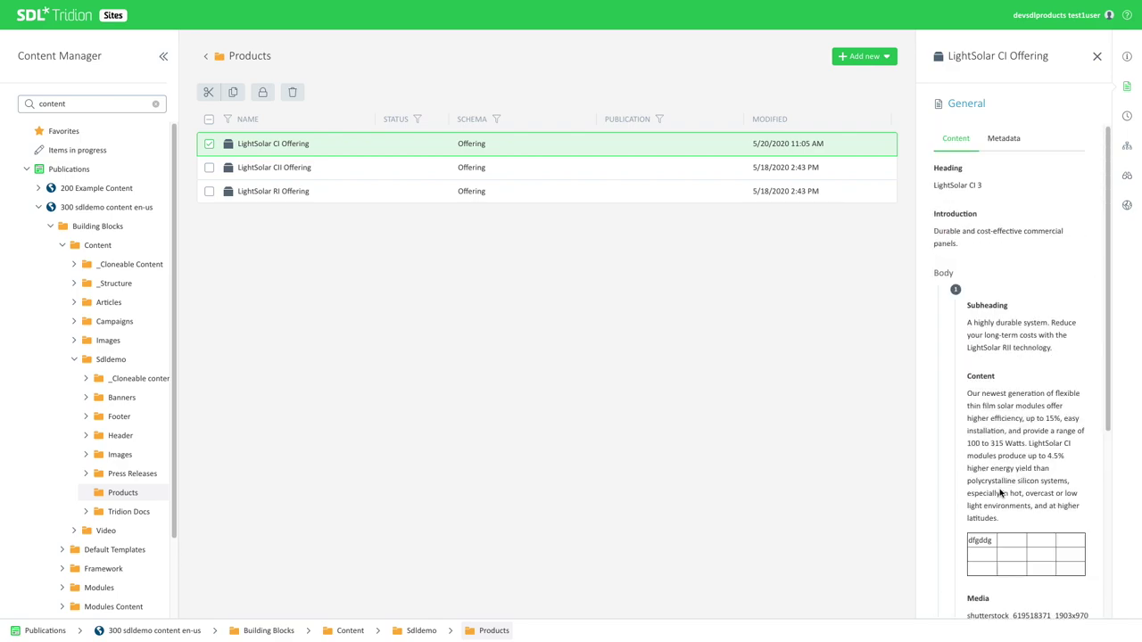
pyautogui.click(1127, 119)
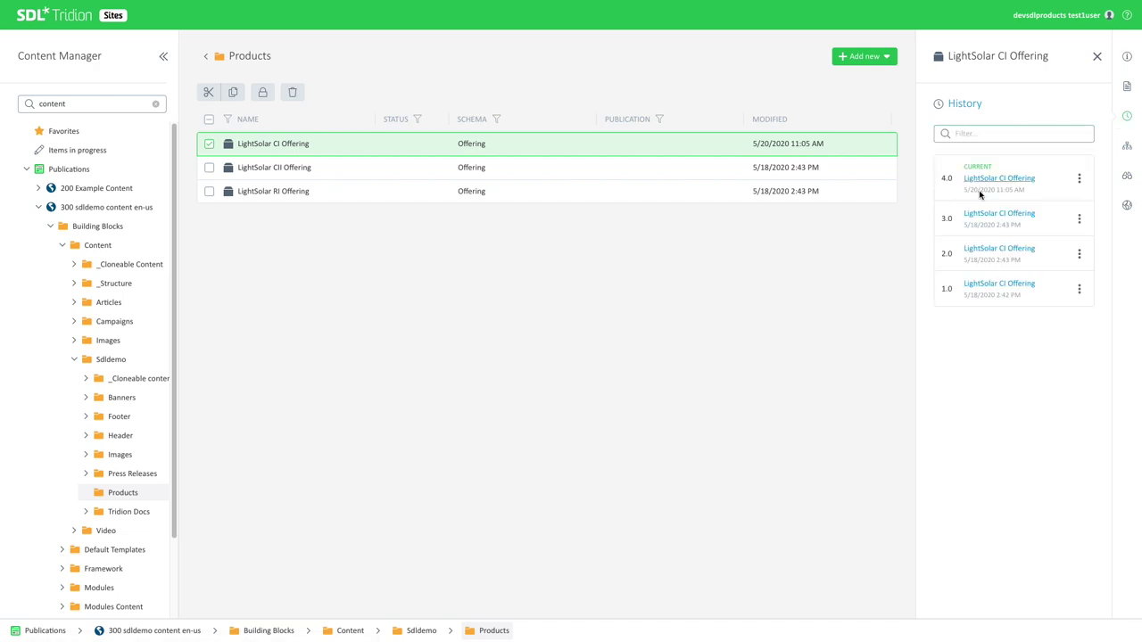
pyautogui.click(1079, 178)
pyautogui.click(1127, 148)
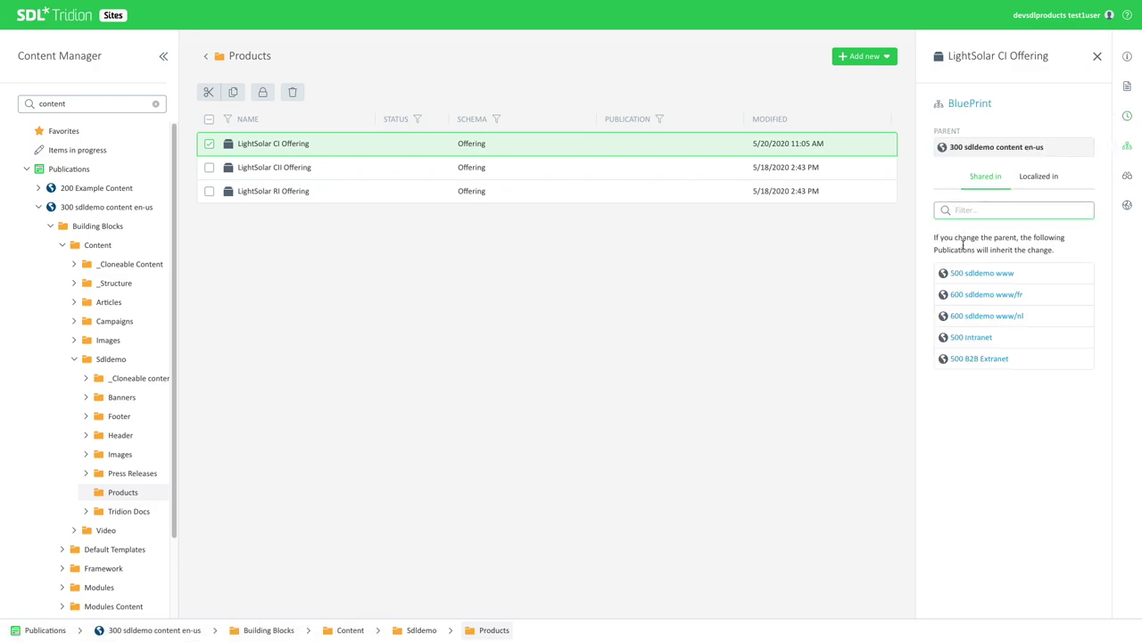
pyautogui.click(1032, 180)
# - Check the component's shared-in publications, where-used items and DXA Staging/Live publish targets
pyautogui.click(983, 177)
pyautogui.click(1126, 178)
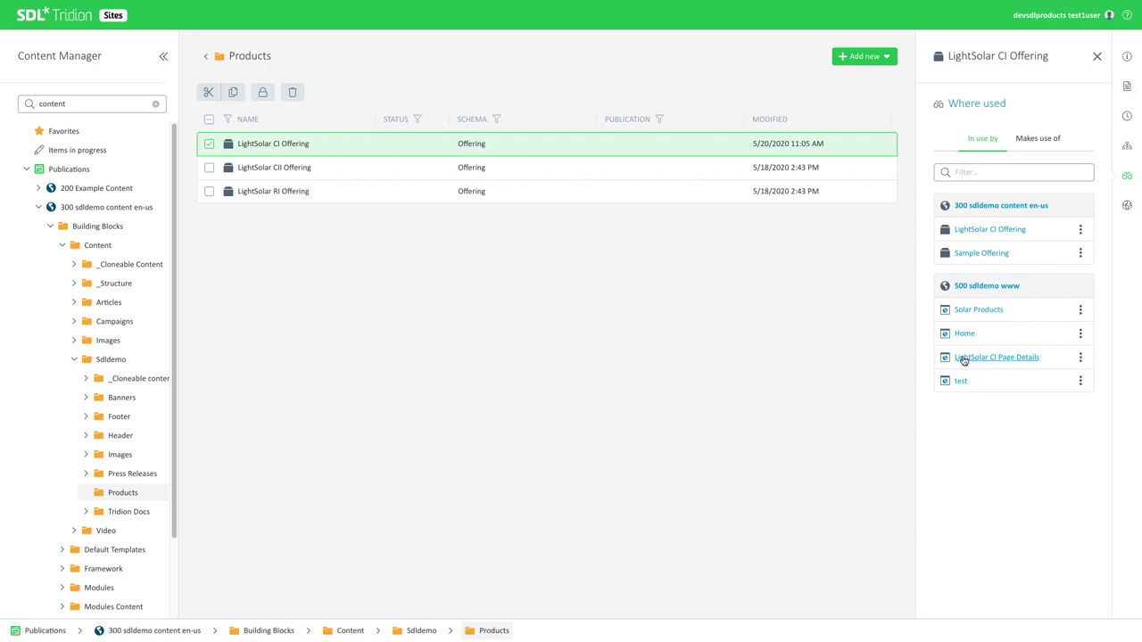
pyautogui.click(1035, 143)
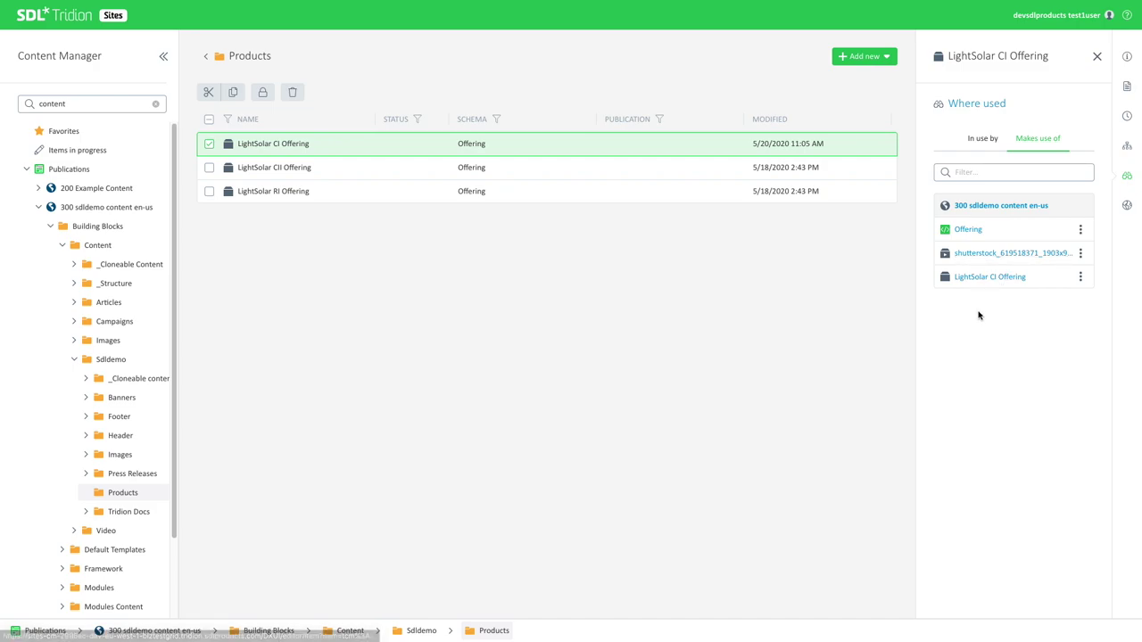
pyautogui.click(983, 143)
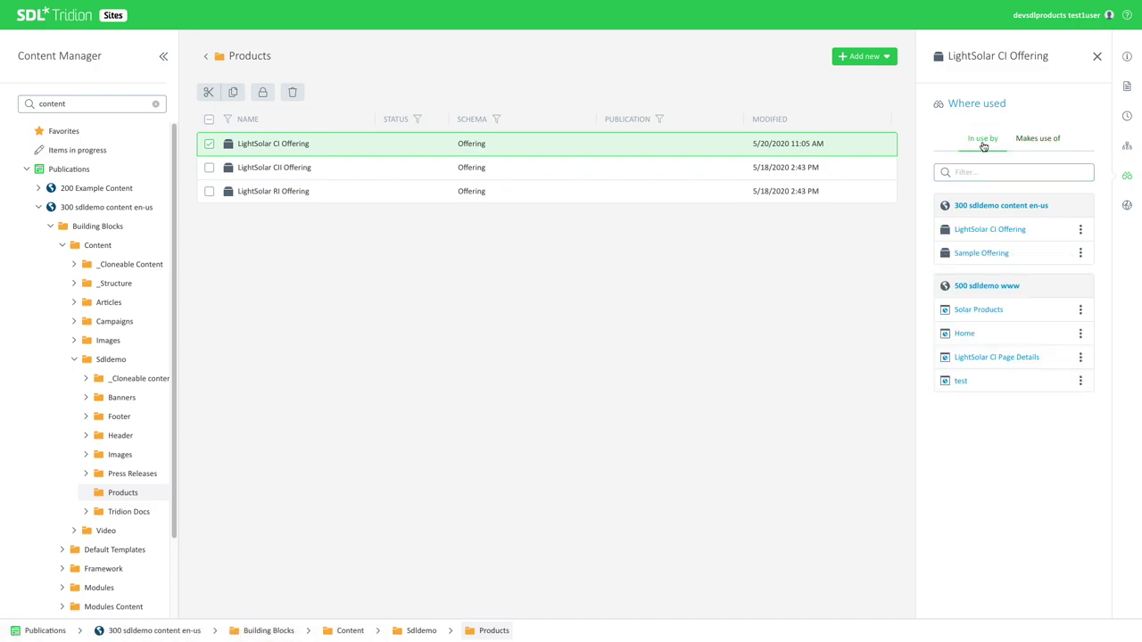
pyautogui.click(1121, 205)
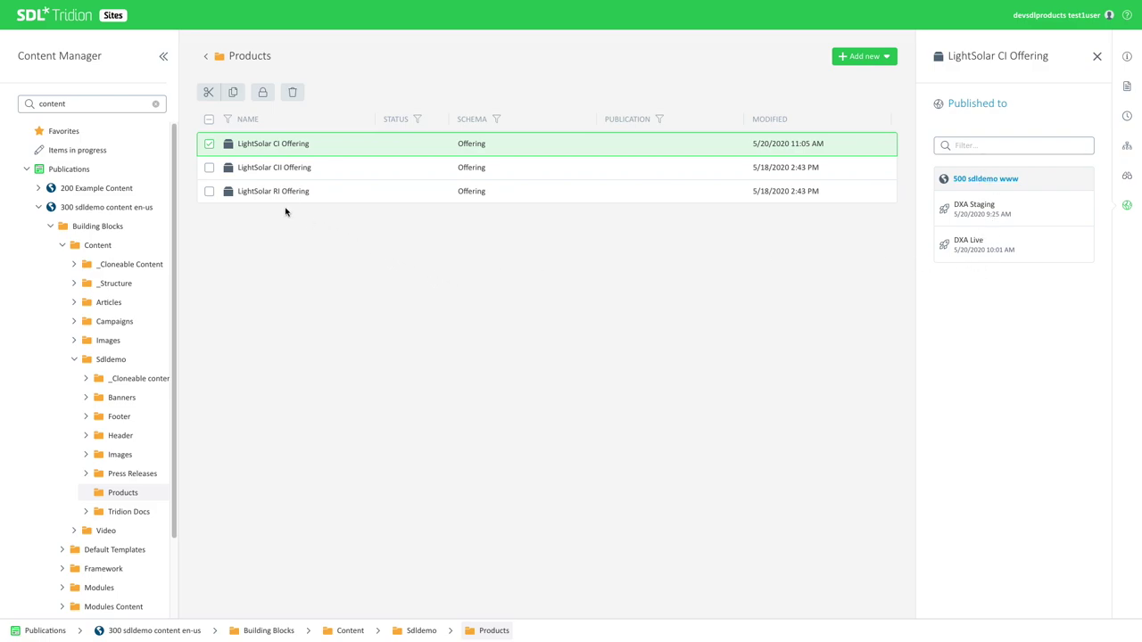
pyautogui.click(209, 143)
# - Compare LightSolar CII and RI Offering previews, then open LightSolar RI Offering in full
pyautogui.click(358, 173)
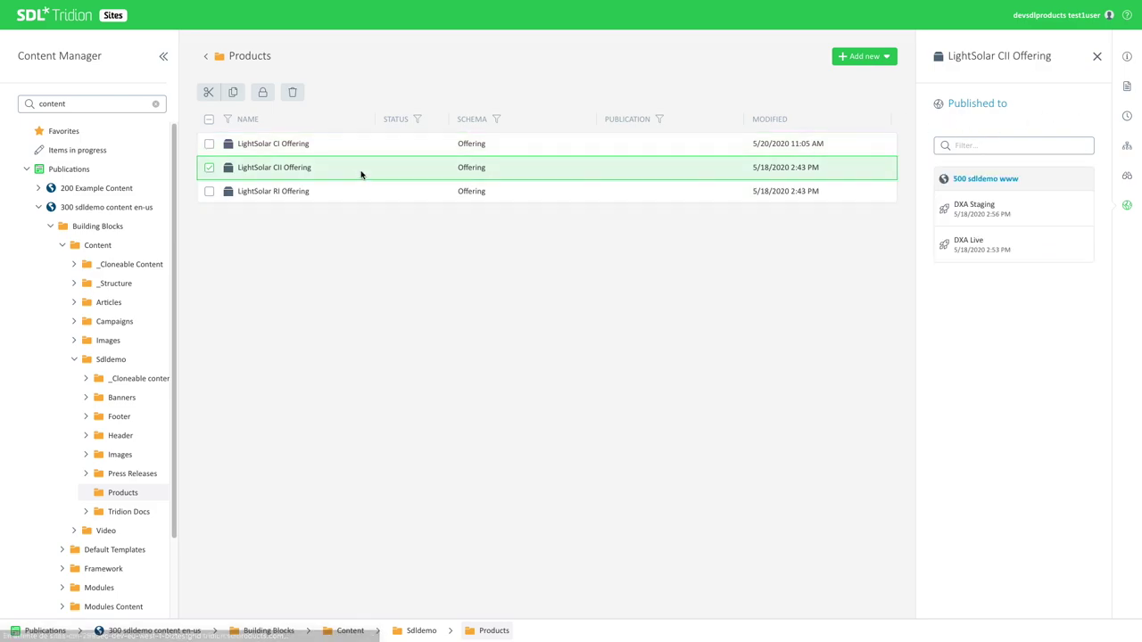
pyautogui.click(1126, 86)
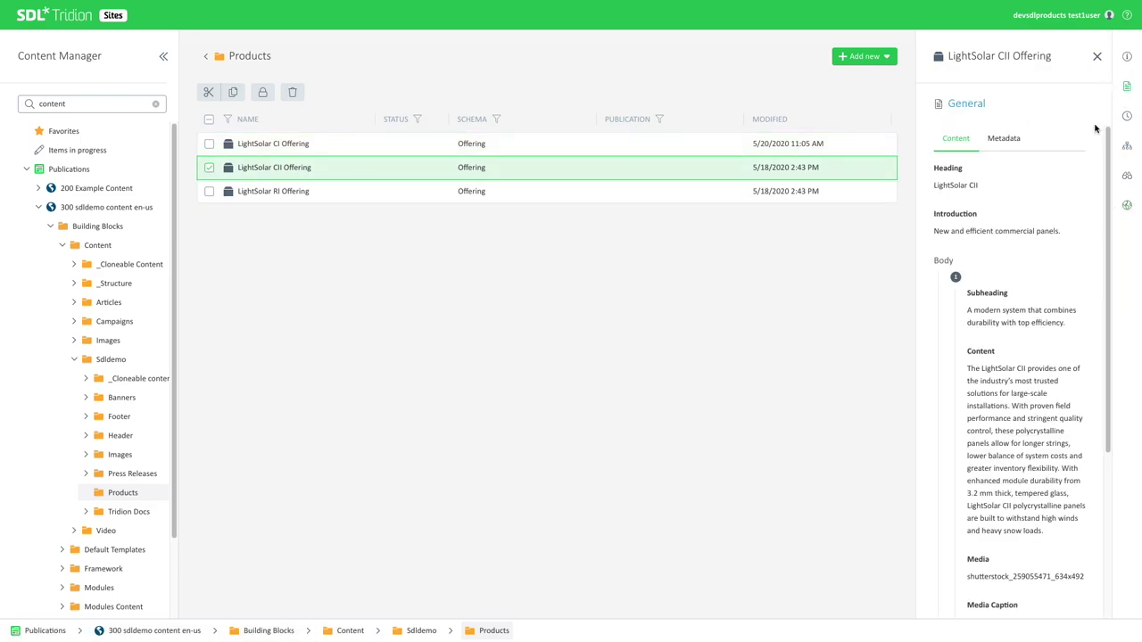
pyautogui.click(273, 190)
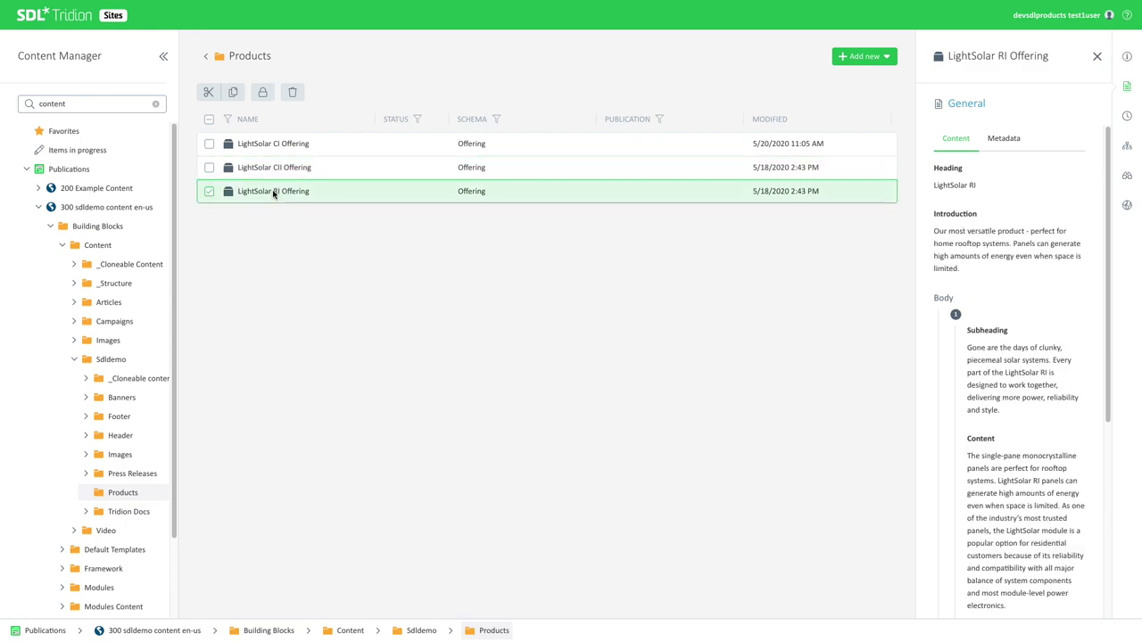
pyautogui.click(269, 169)
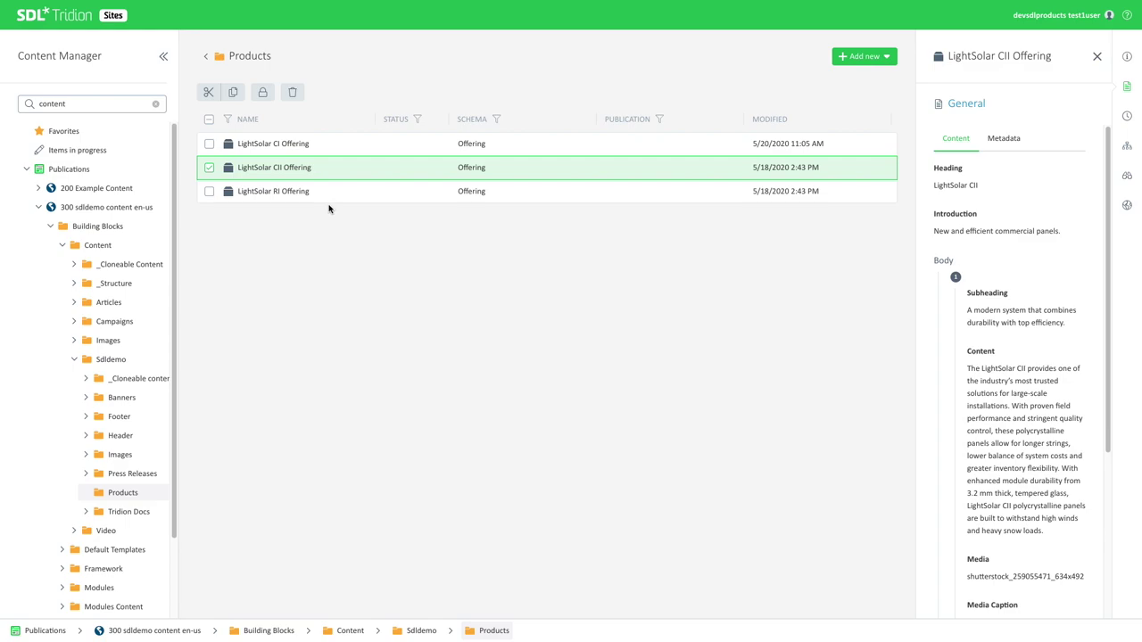
pyautogui.click(301, 189)
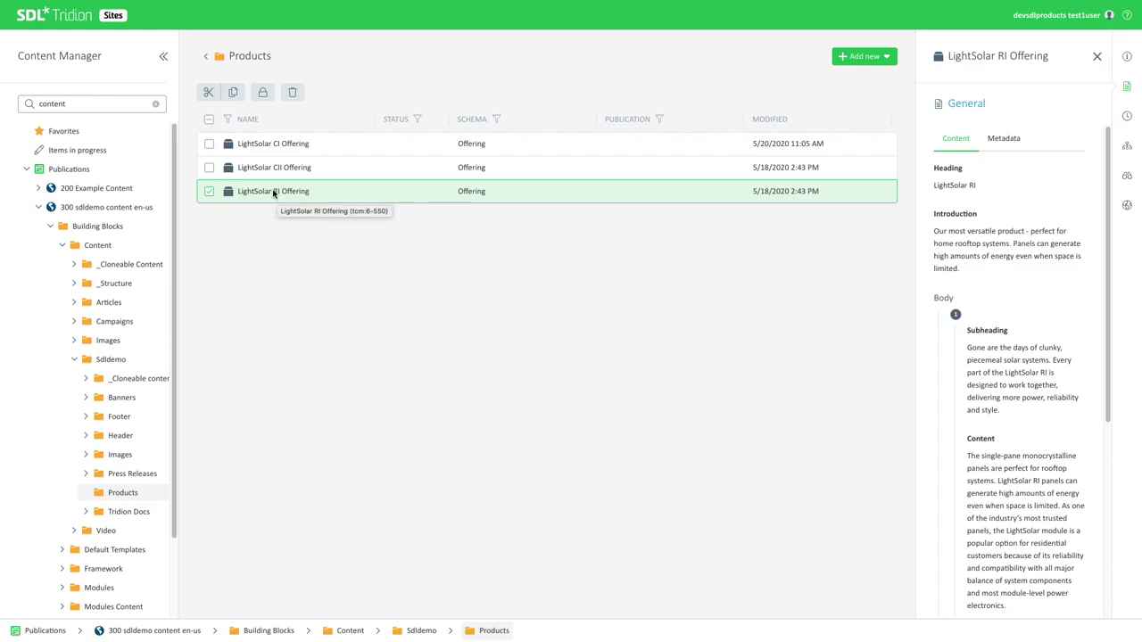
pyautogui.click(210, 168)
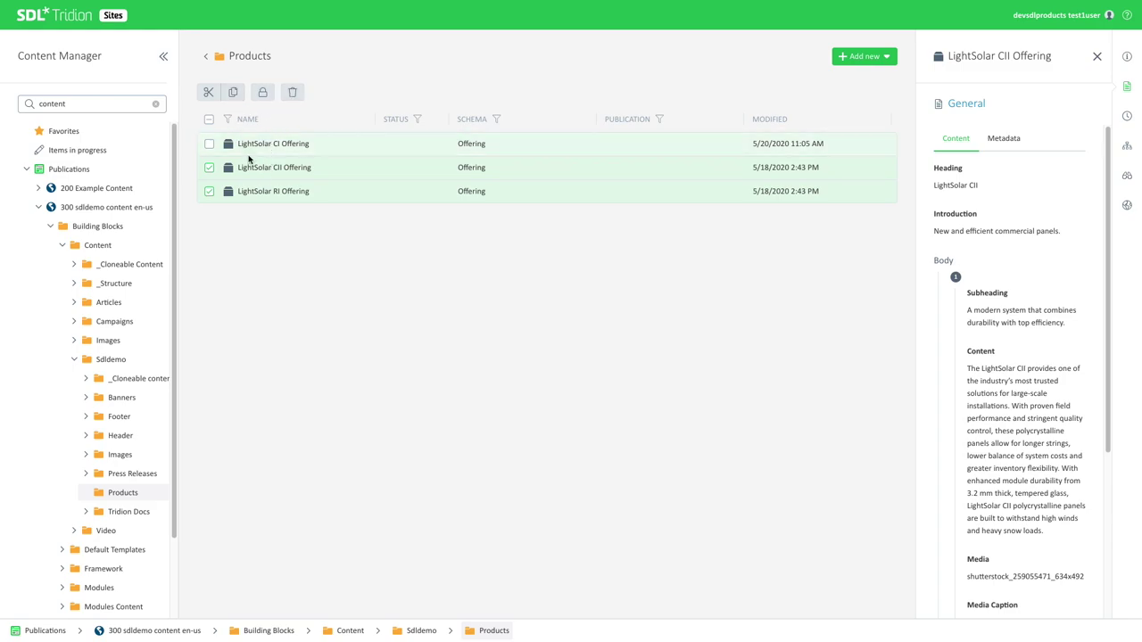
pyautogui.click(210, 168)
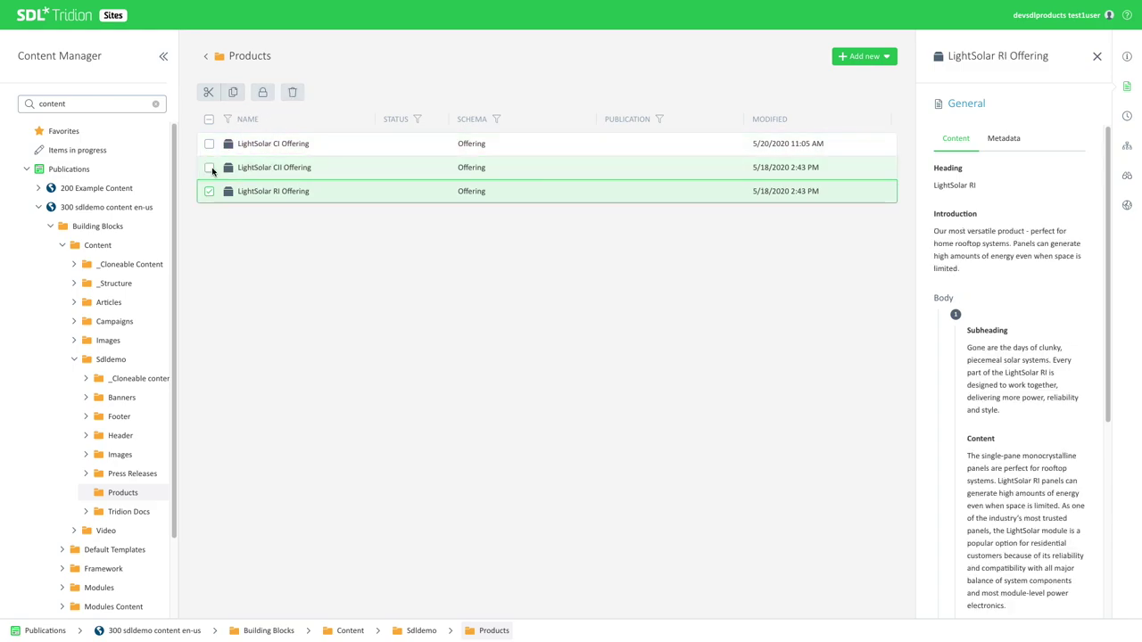
pyautogui.doubleClick(279, 192)
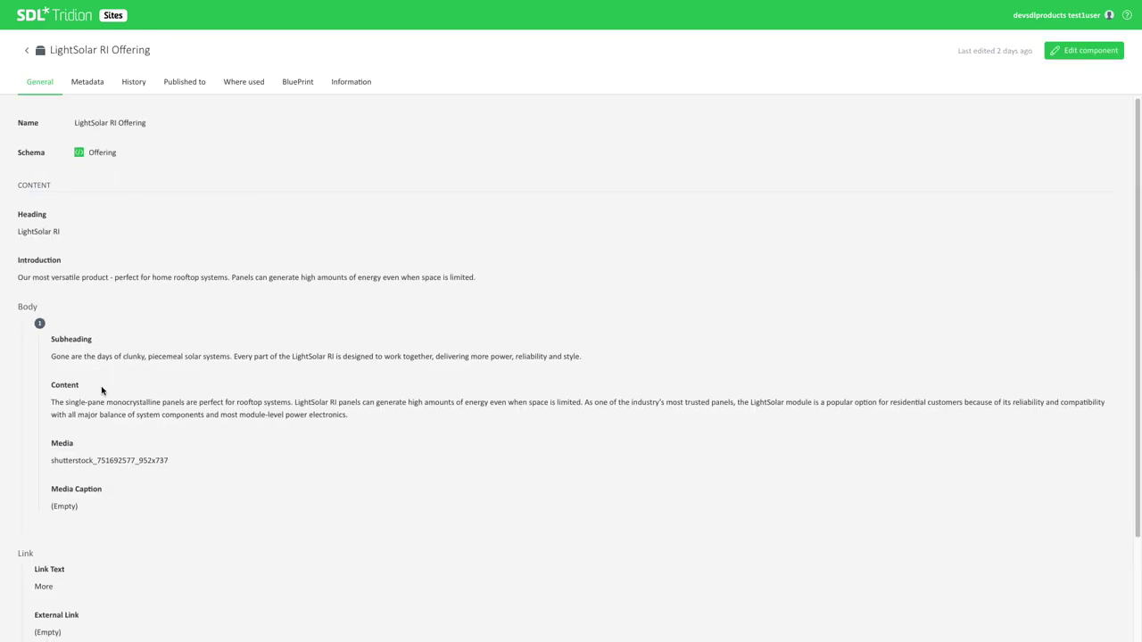
# - Review LightSolar RI Offering's Metadata, History and General tabs, then switch it to edit mode
pyautogui.scroll(-2, 102, 387)
pyautogui.scroll(2, 102, 387)
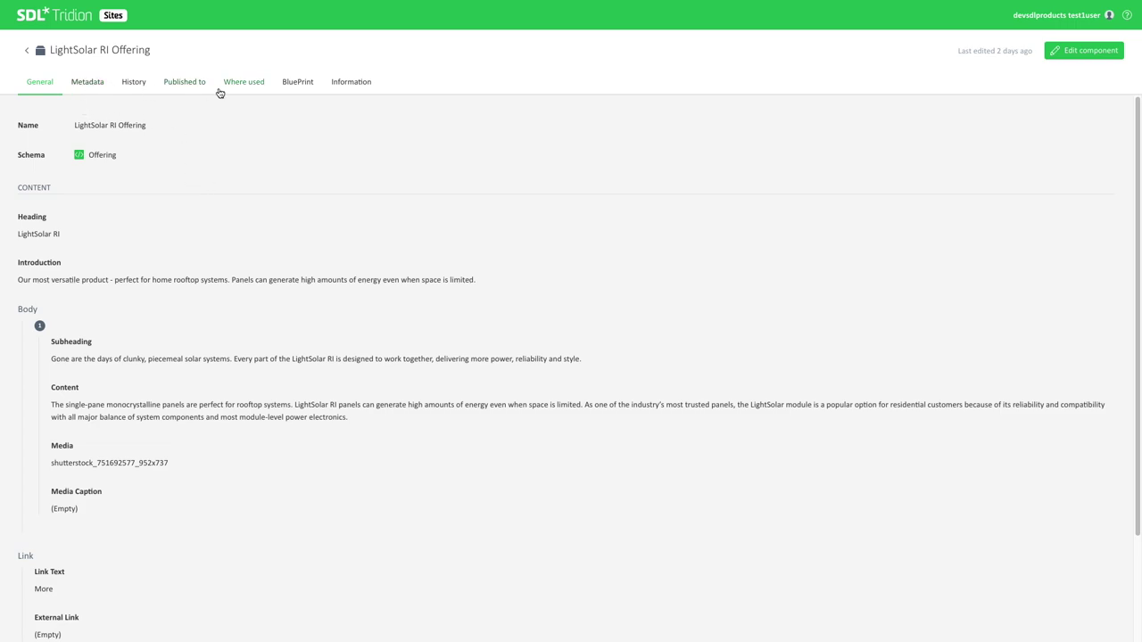
pyautogui.click(92, 87)
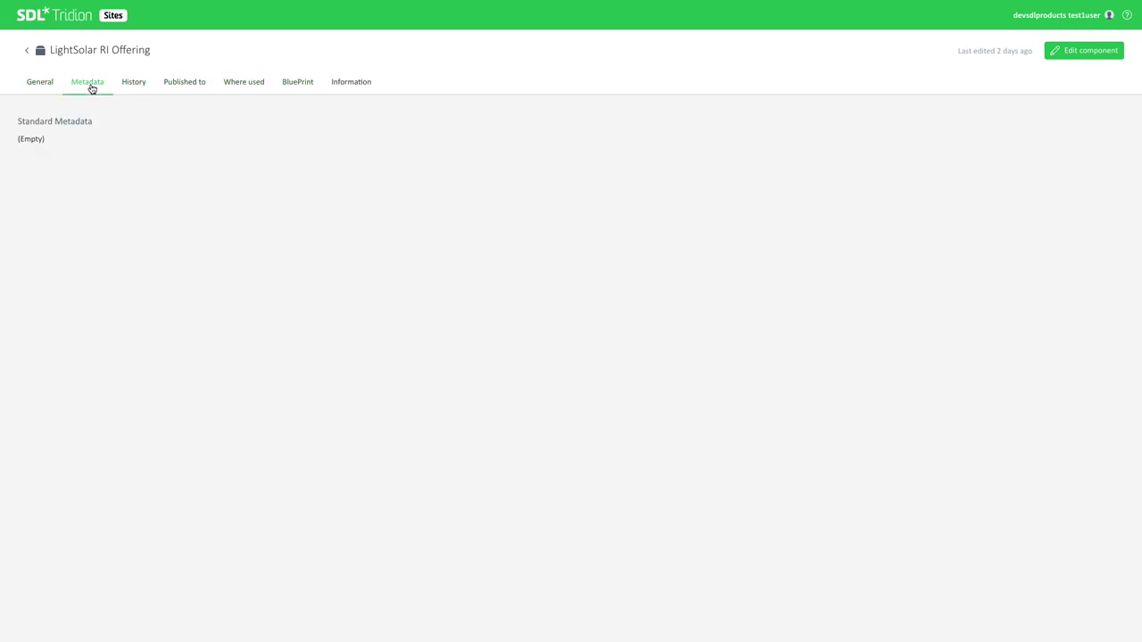
pyautogui.click(142, 84)
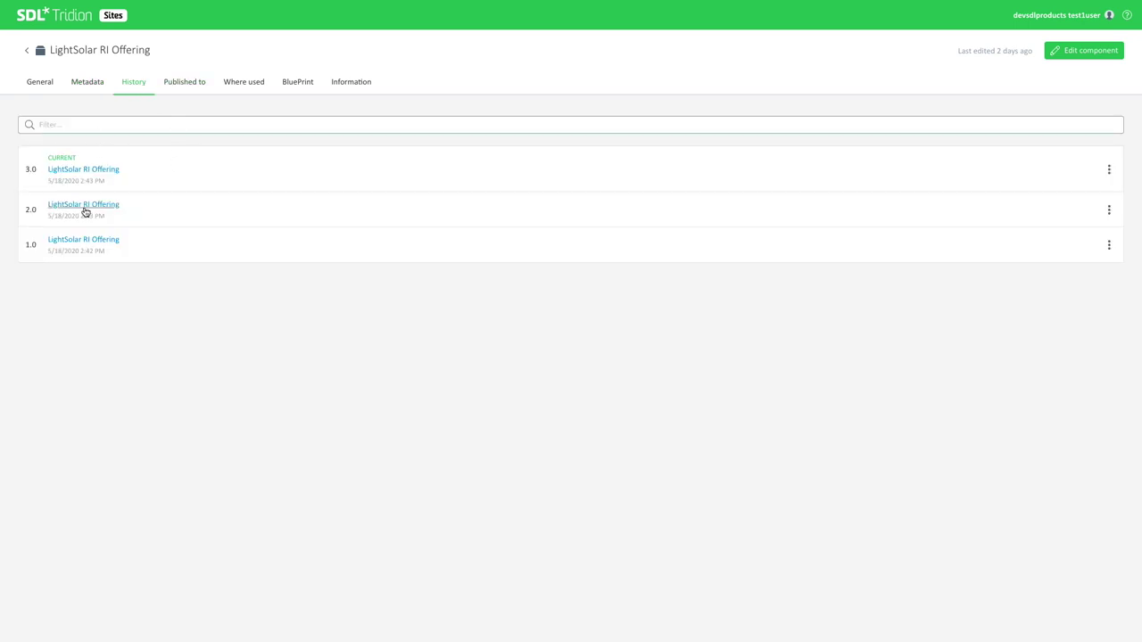
pyautogui.click(41, 81)
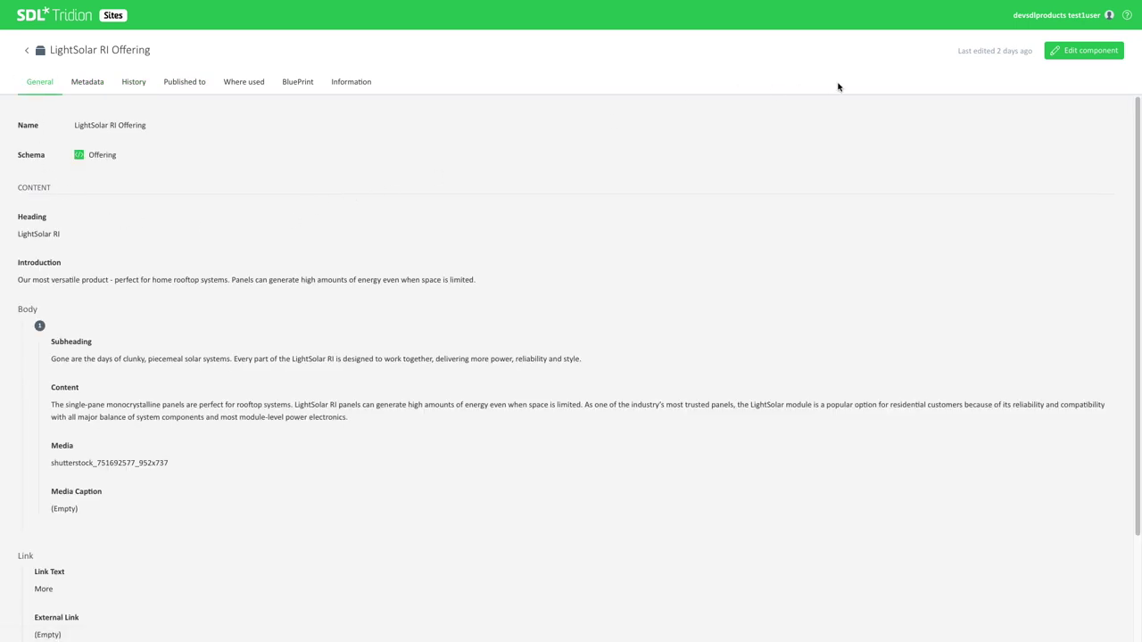
pyautogui.click(1078, 51)
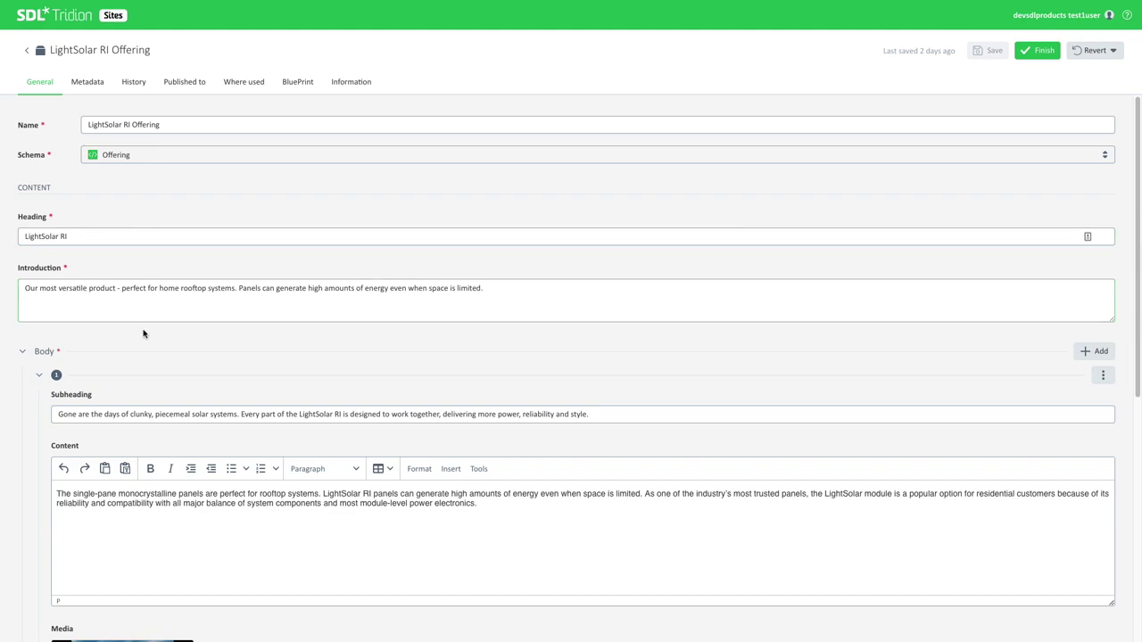
# - Scroll to the Body section and place the cursor at the end of the Content paragraph
pyautogui.scroll(-2, 145, 331)
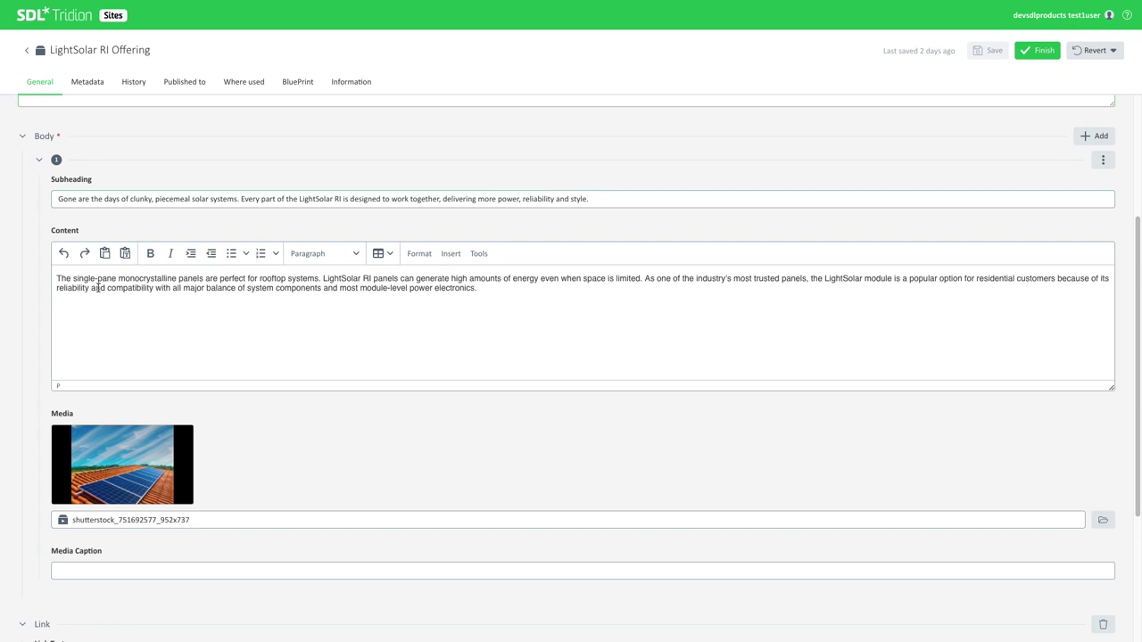
pyautogui.click(478, 289)
# - Add an empty paragraph below the Content text, then insert and delete a small table
pyautogui.press('Return')
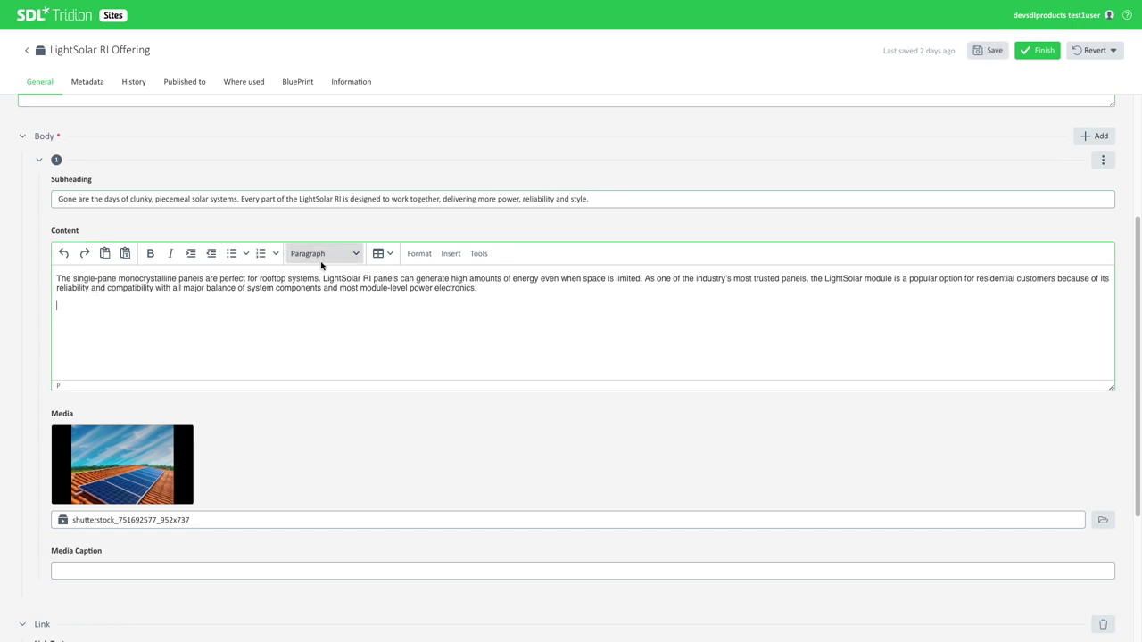
pyautogui.click(379, 253)
pyautogui.moveTo(431, 283)
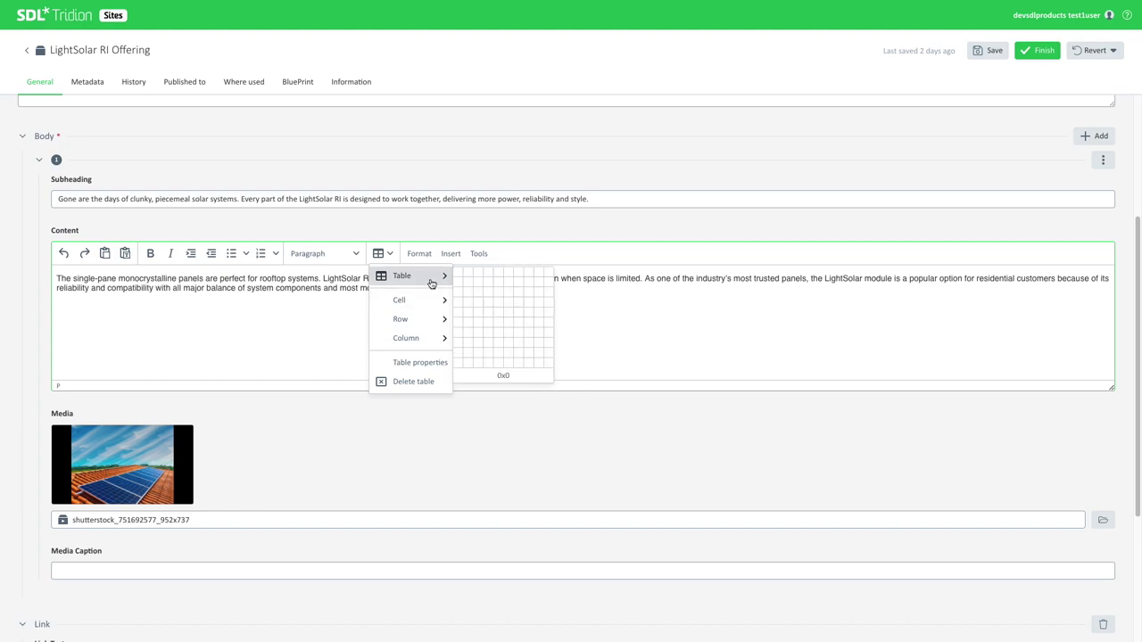
pyautogui.click(490, 298)
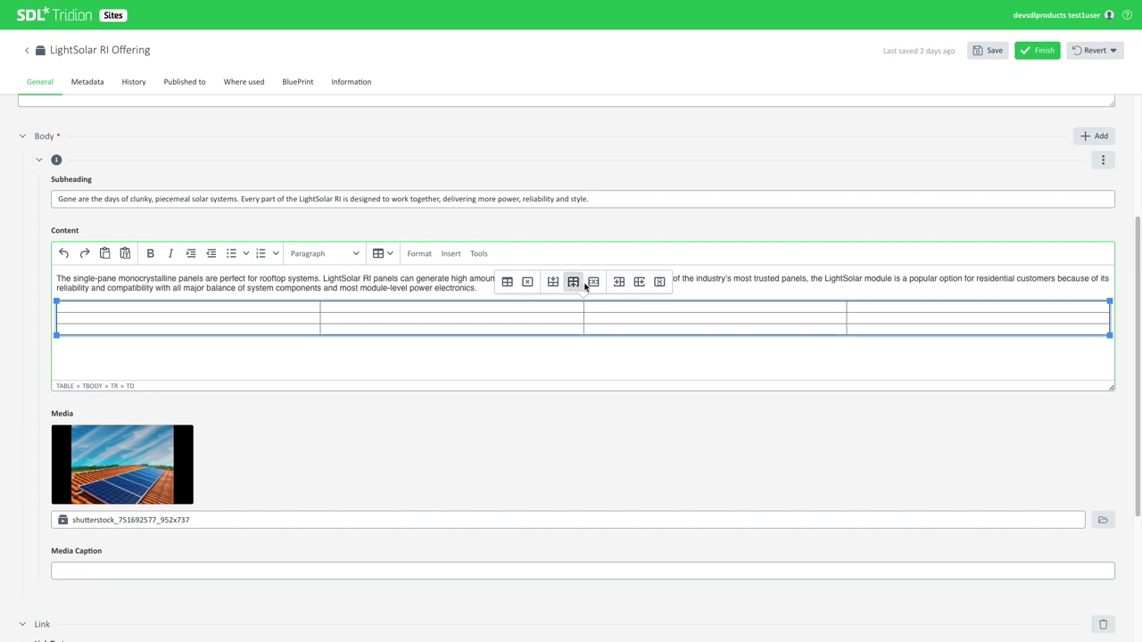
pyautogui.click(528, 283)
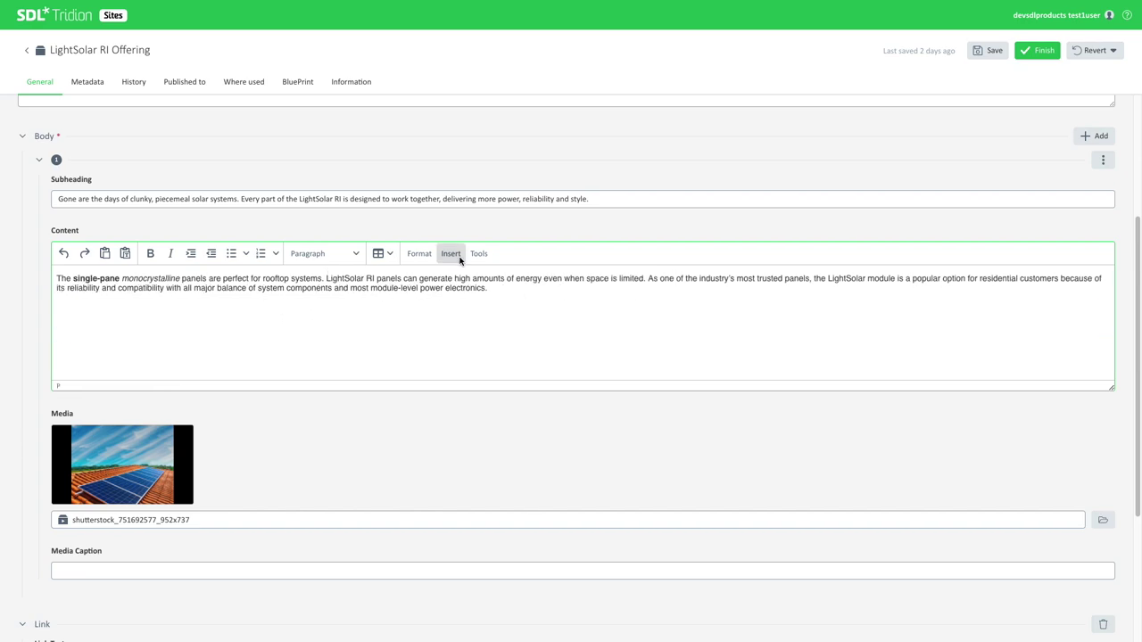
# - Try the editor's Source code, Accessibility Checker and Fullscreen tools on the Content field
pyautogui.click(479, 254)
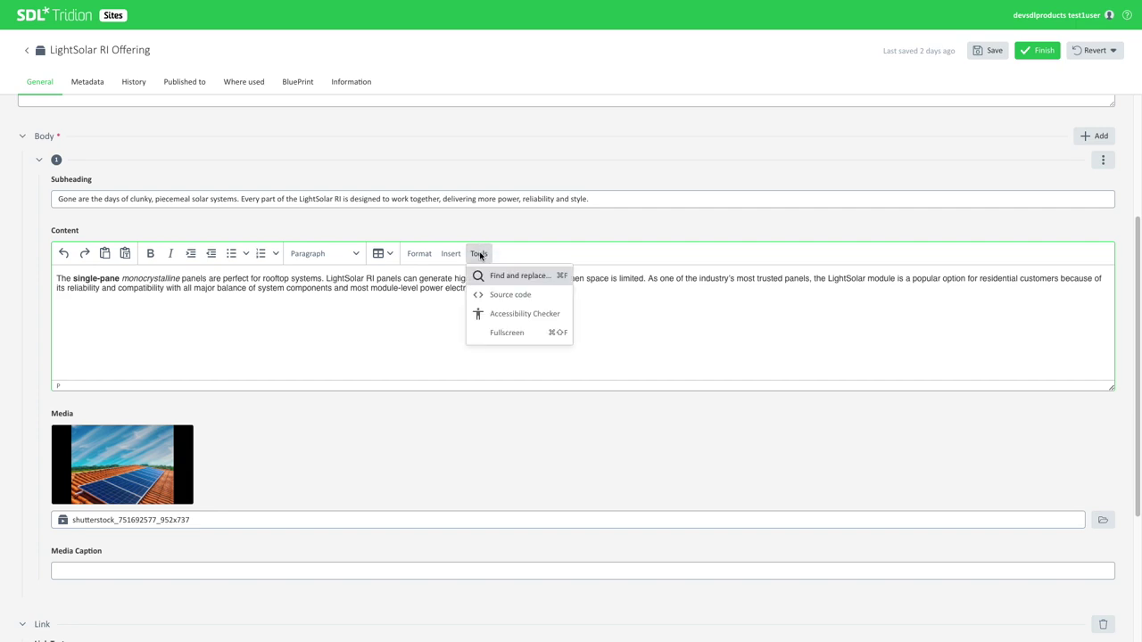
pyautogui.click(506, 298)
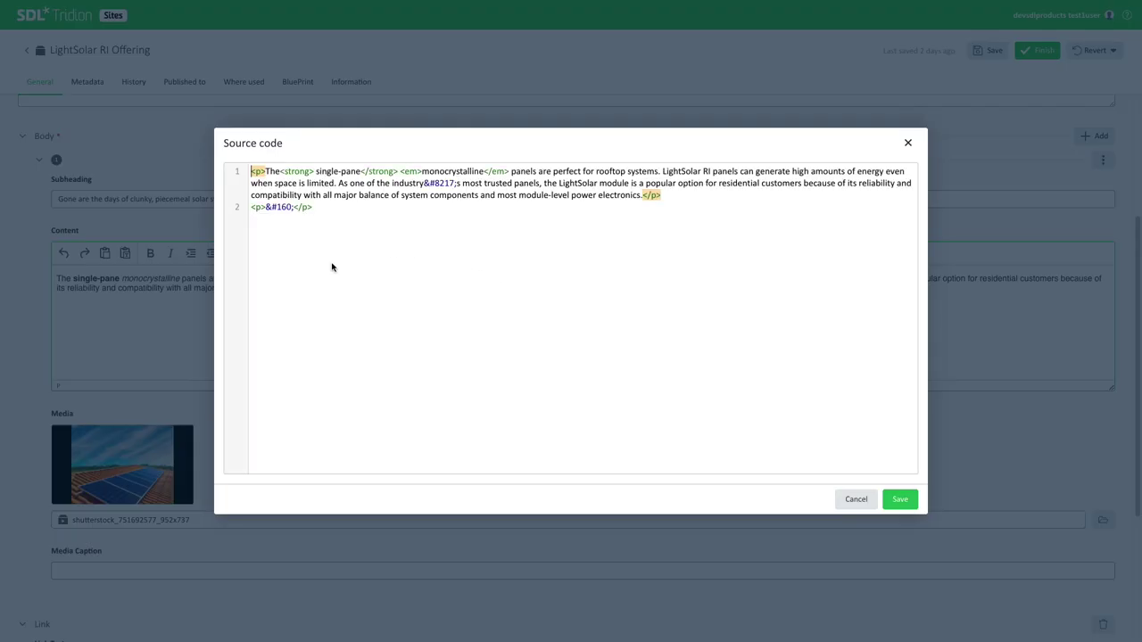
pyautogui.click(852, 499)
pyautogui.click(478, 254)
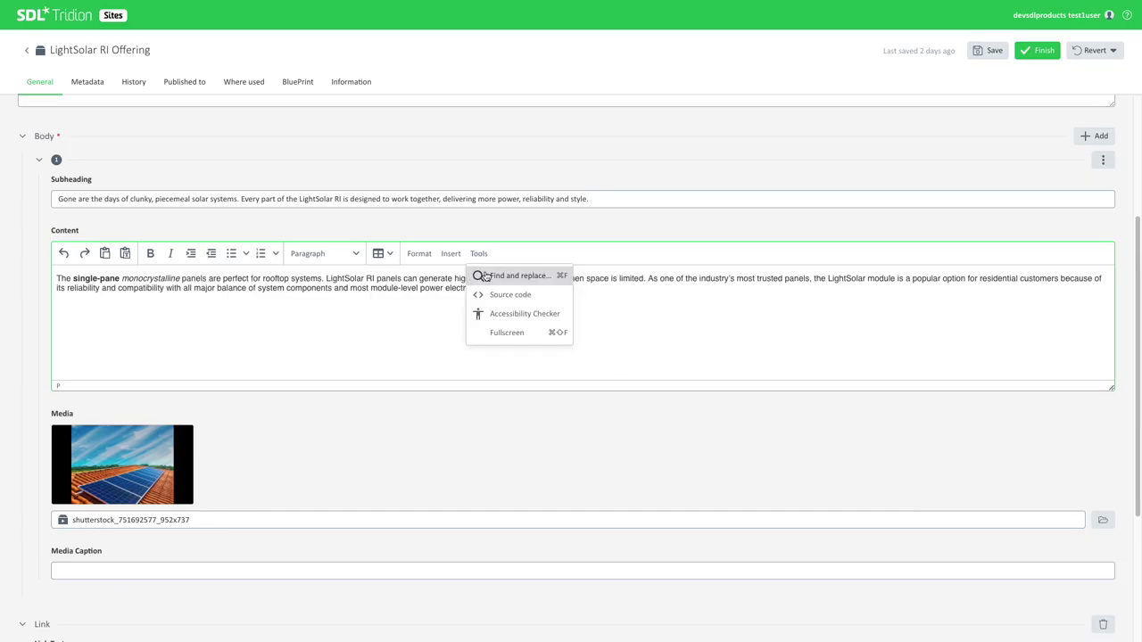
pyautogui.click(507, 318)
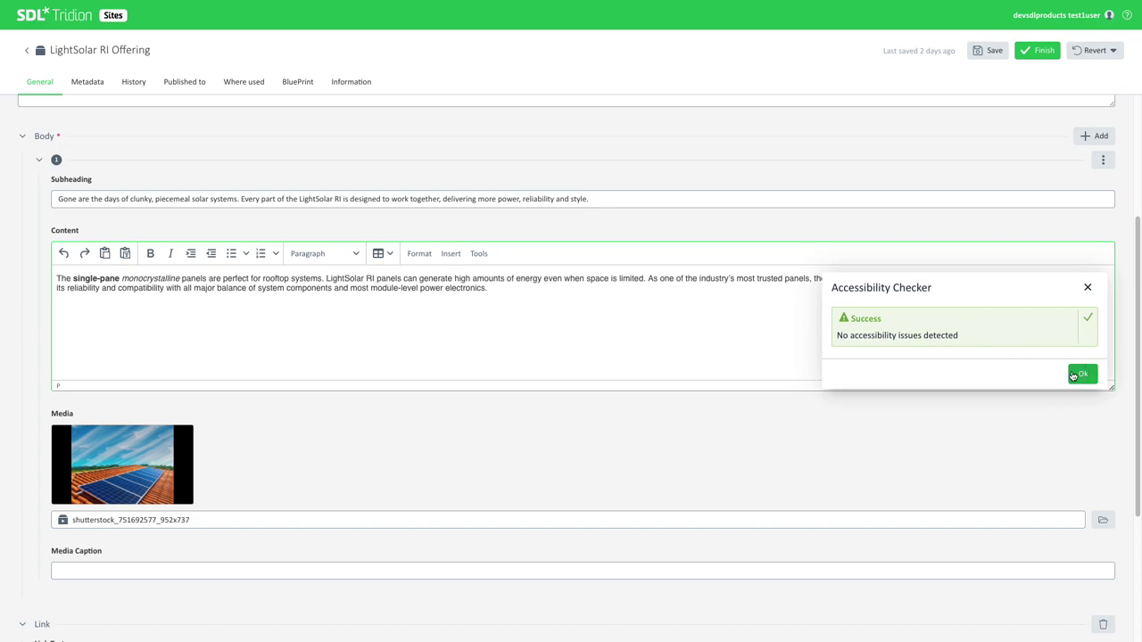
pyautogui.click(1082, 374)
pyautogui.click(511, 289)
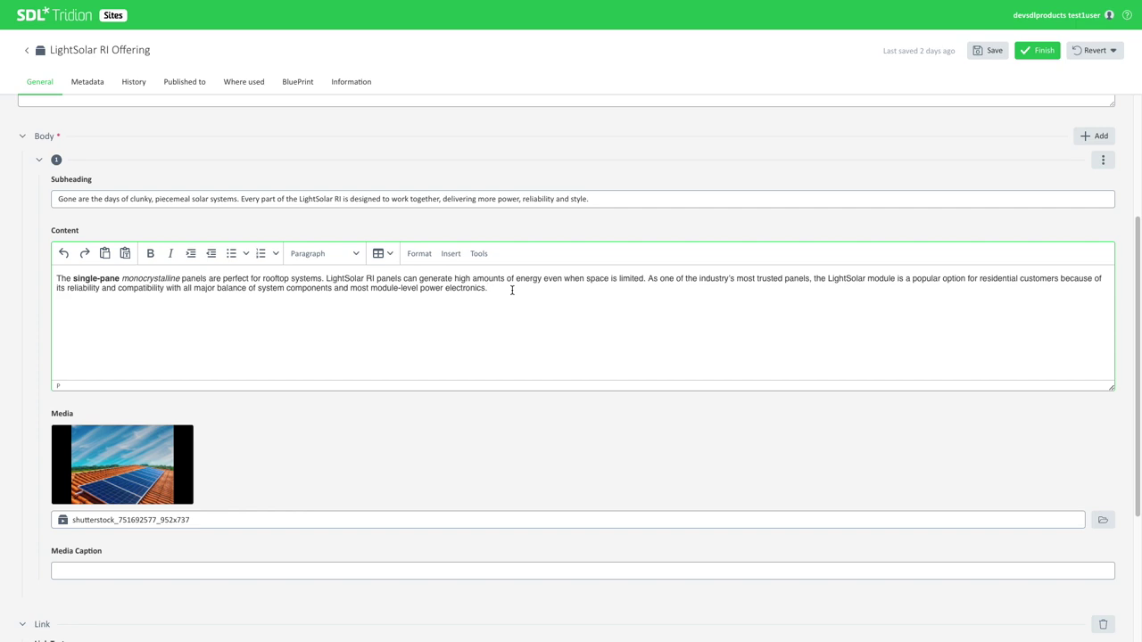
pyautogui.click(479, 253)
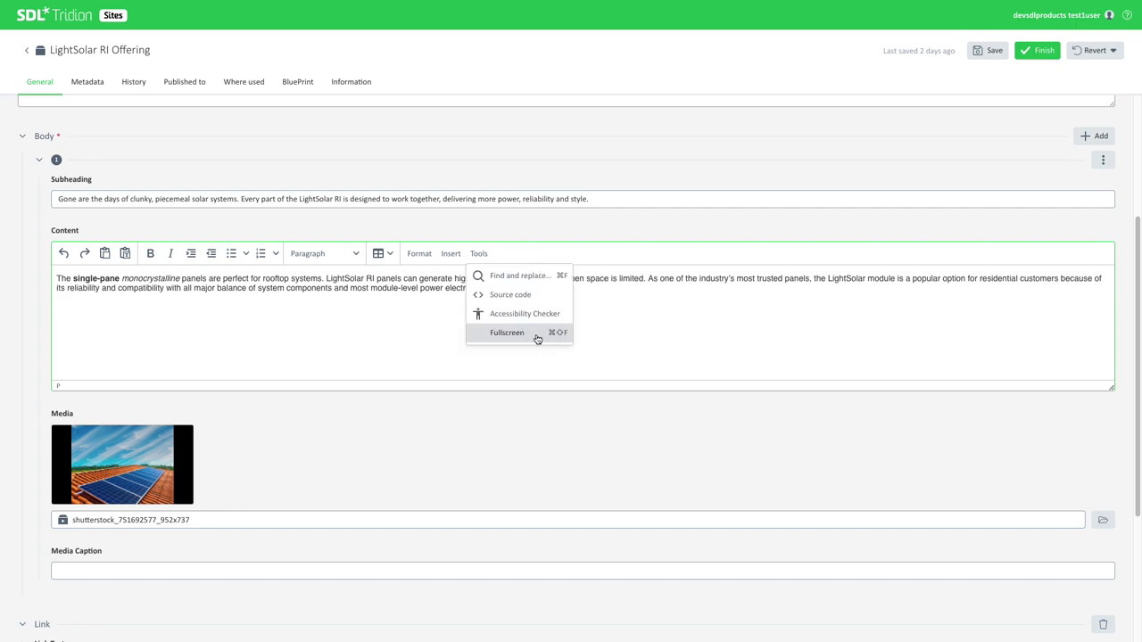
pyautogui.click(537, 335)
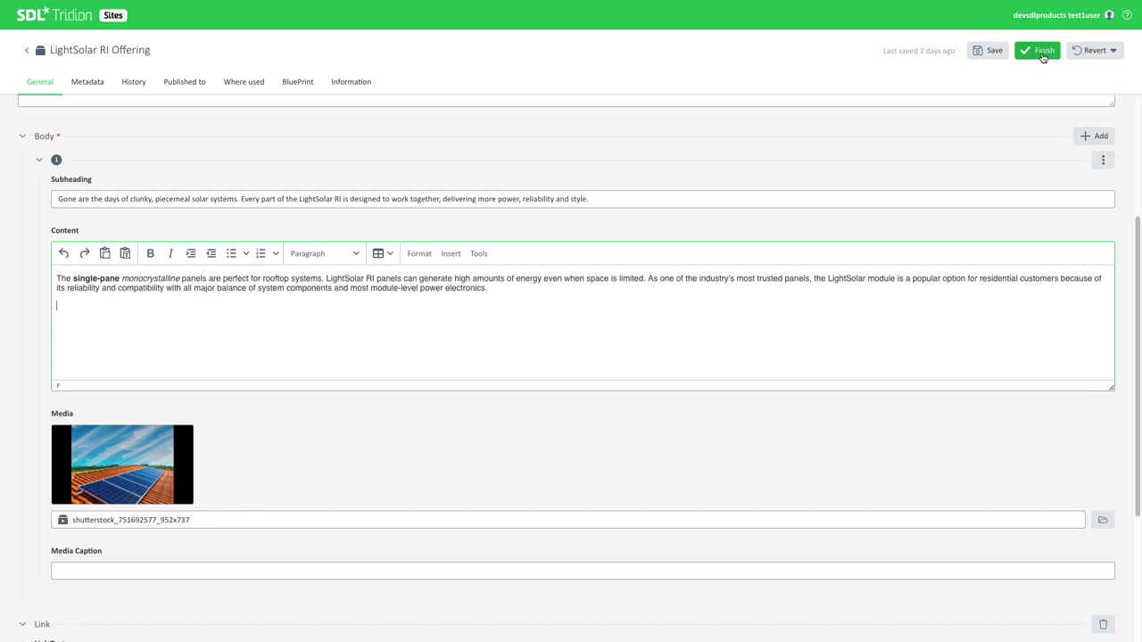
# - Save the LightSolar RI Offering edits and return to the Products folder list
pyautogui.scroll(3, 201, 216)
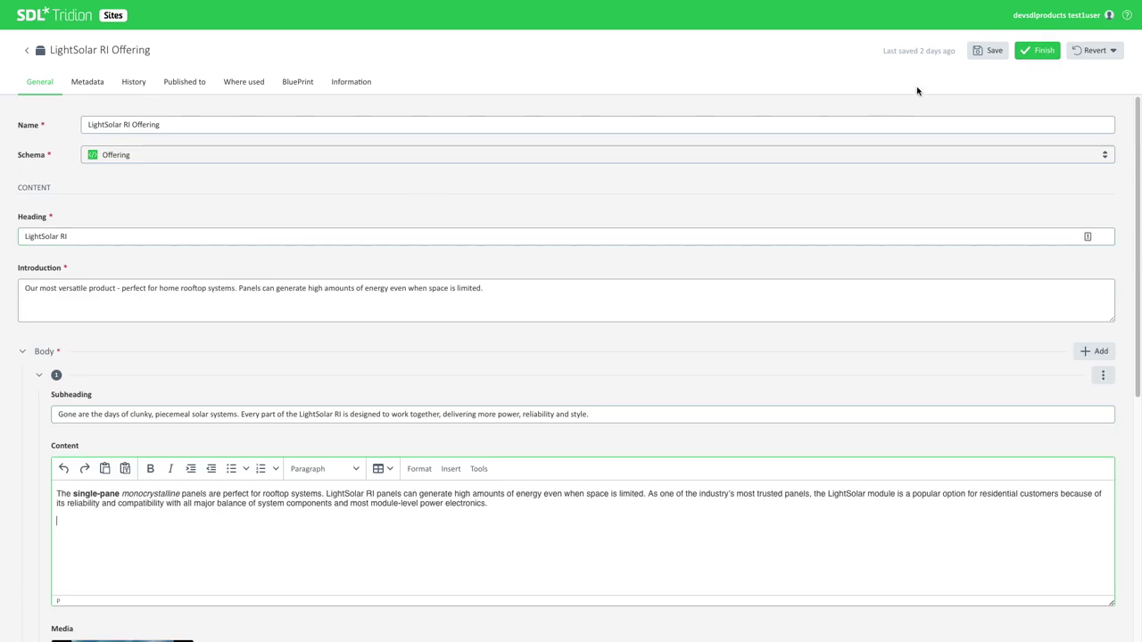
pyautogui.click(1030, 51)
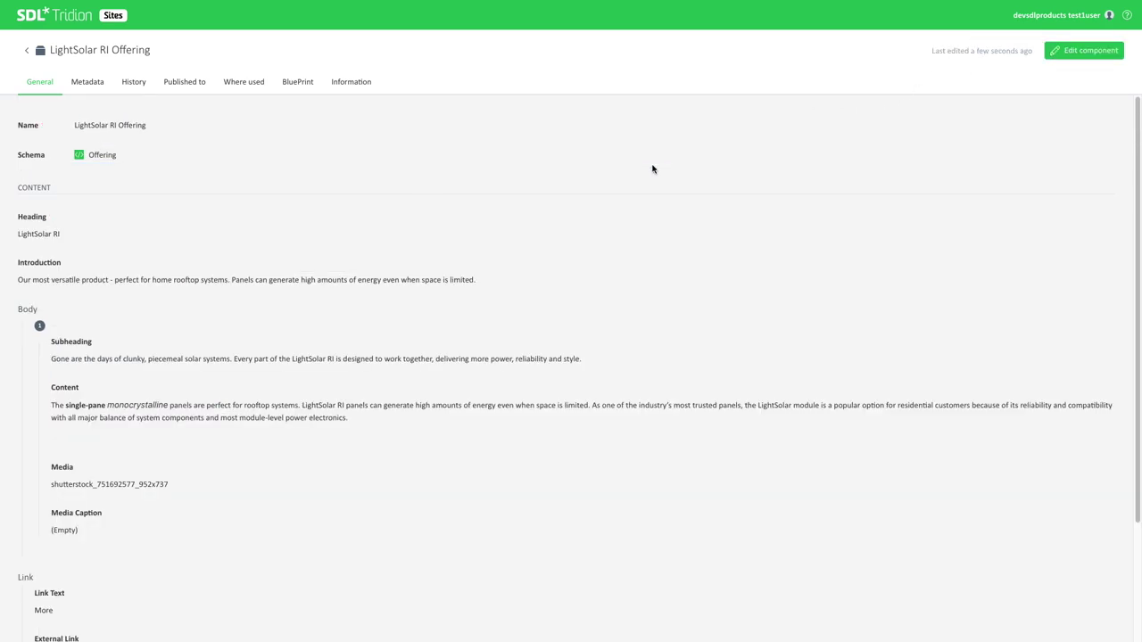
pyautogui.click(28, 51)
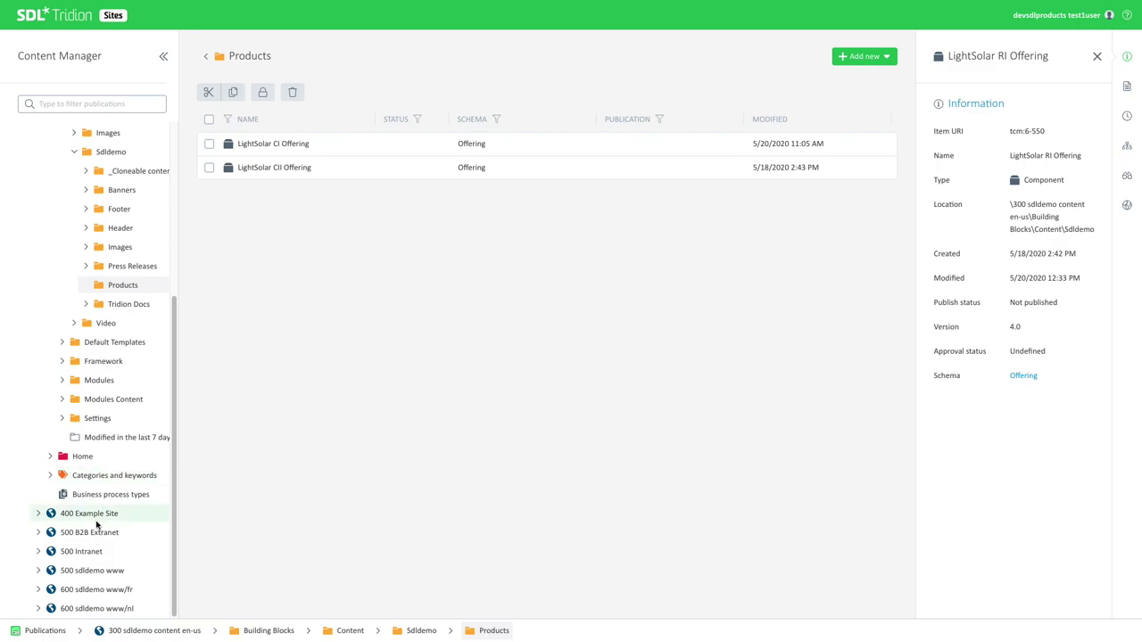
# - Navigate to the 500 sdldemo www publication and open its Home structure group
pyautogui.click(79, 572)
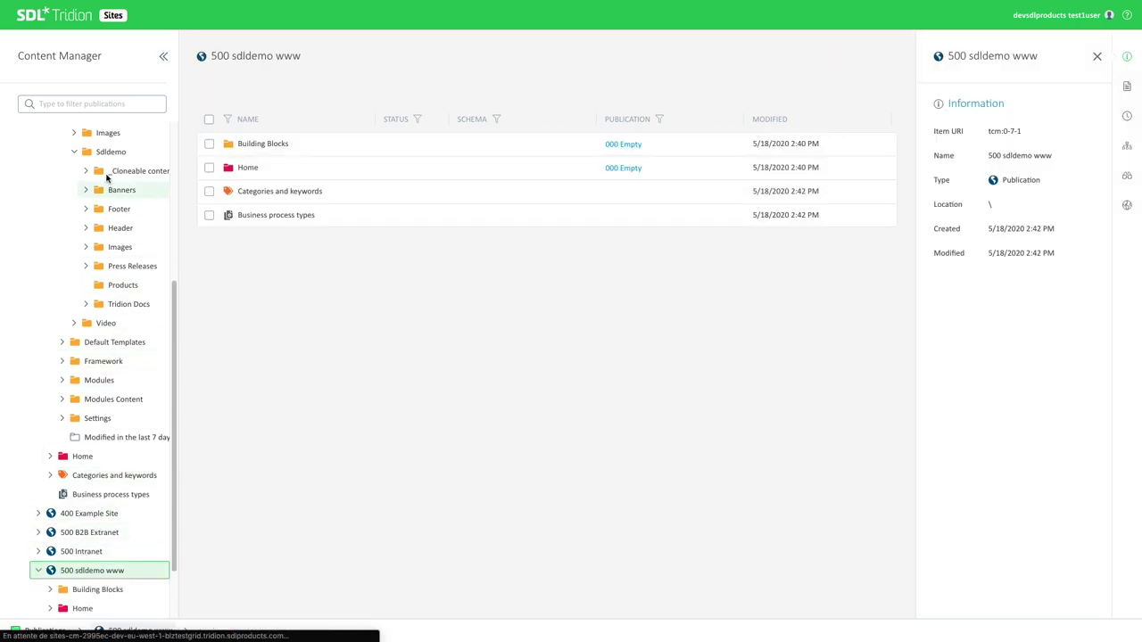
pyautogui.click(67, 104)
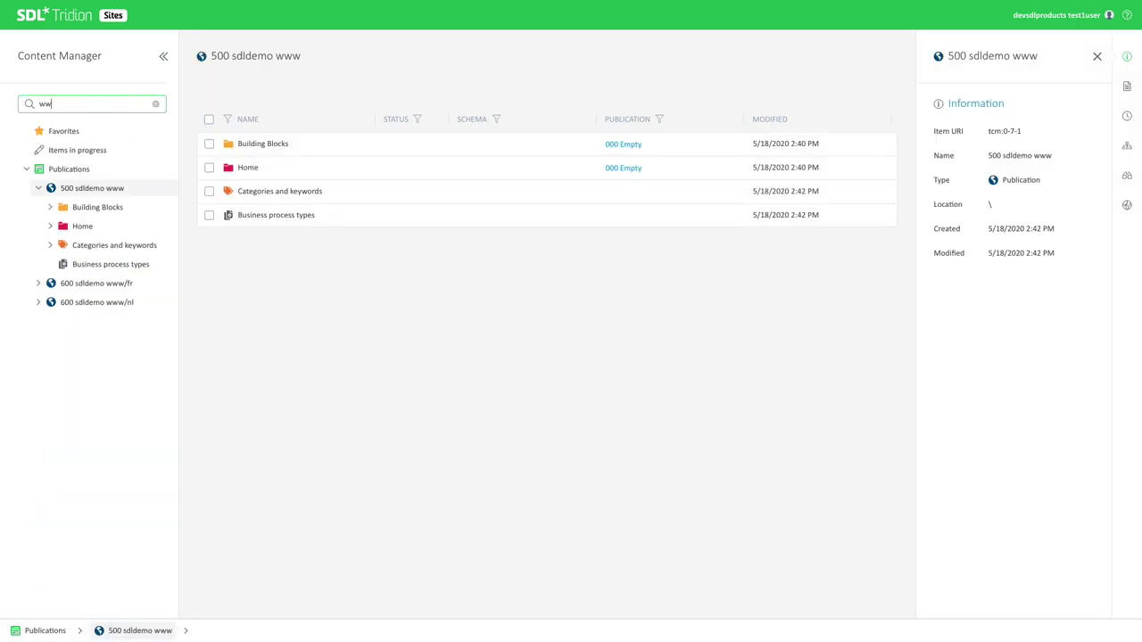
pyautogui.click(82, 189)
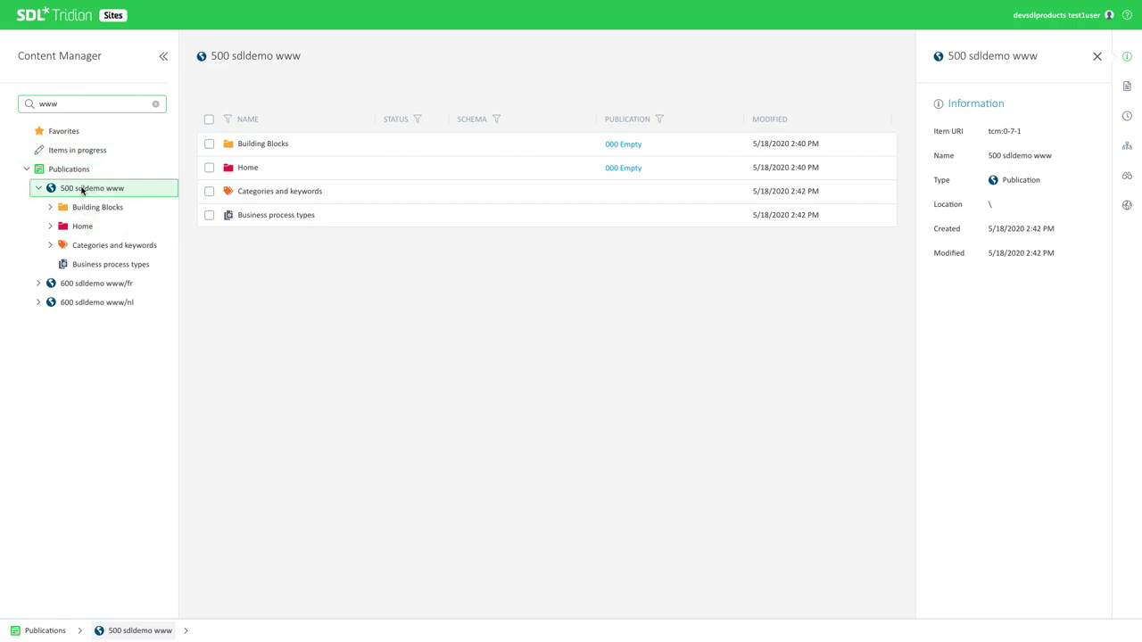
pyautogui.click(83, 209)
pyautogui.doubleClick(248, 168)
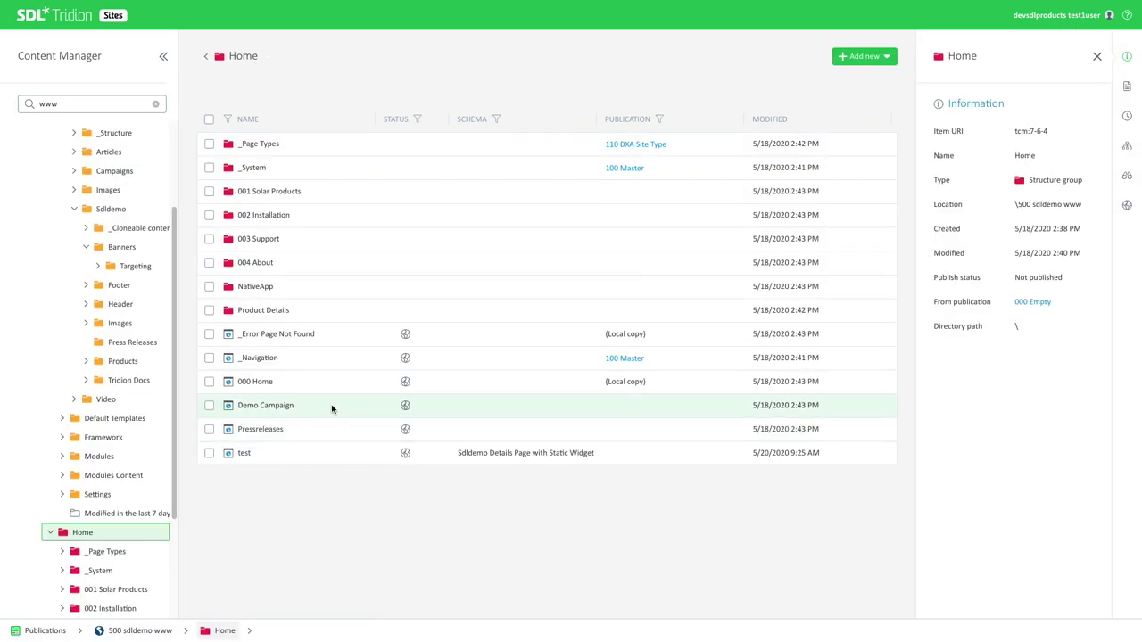
# - Preview the page structures of 000 Home, Demo Campaign, Pressreleases and test
pyautogui.click(277, 383)
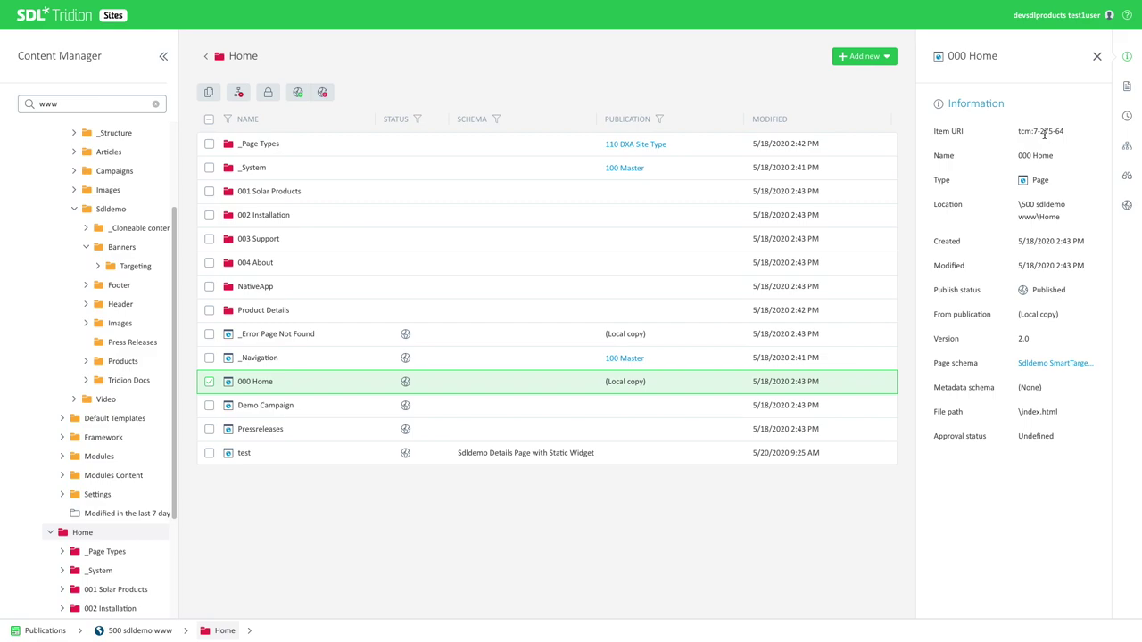
pyautogui.click(1127, 87)
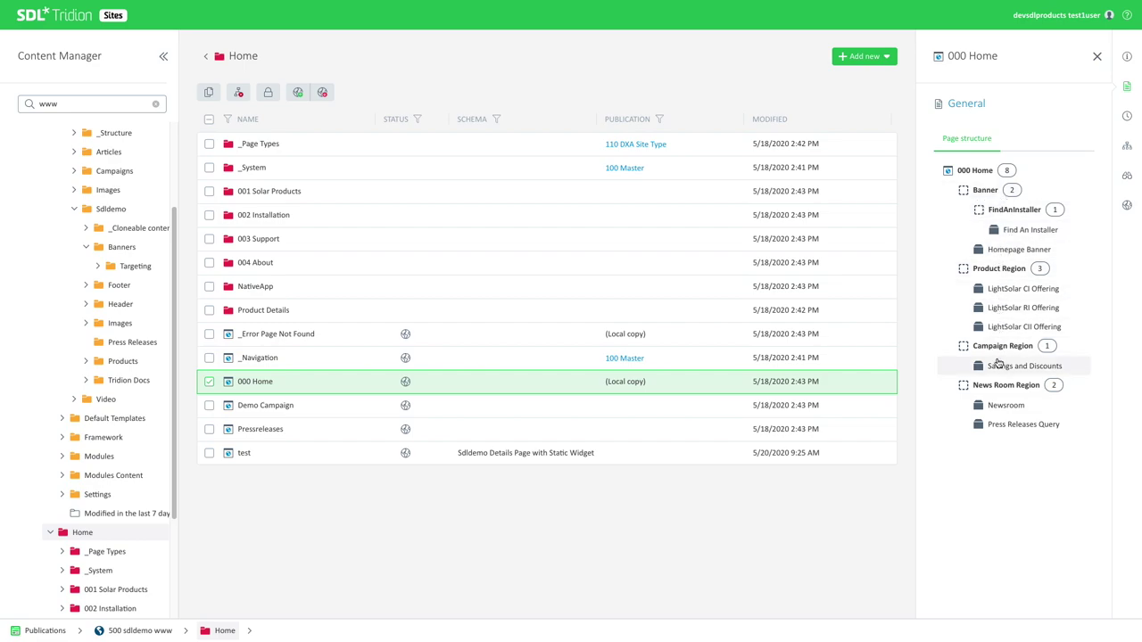
pyautogui.click(252, 408)
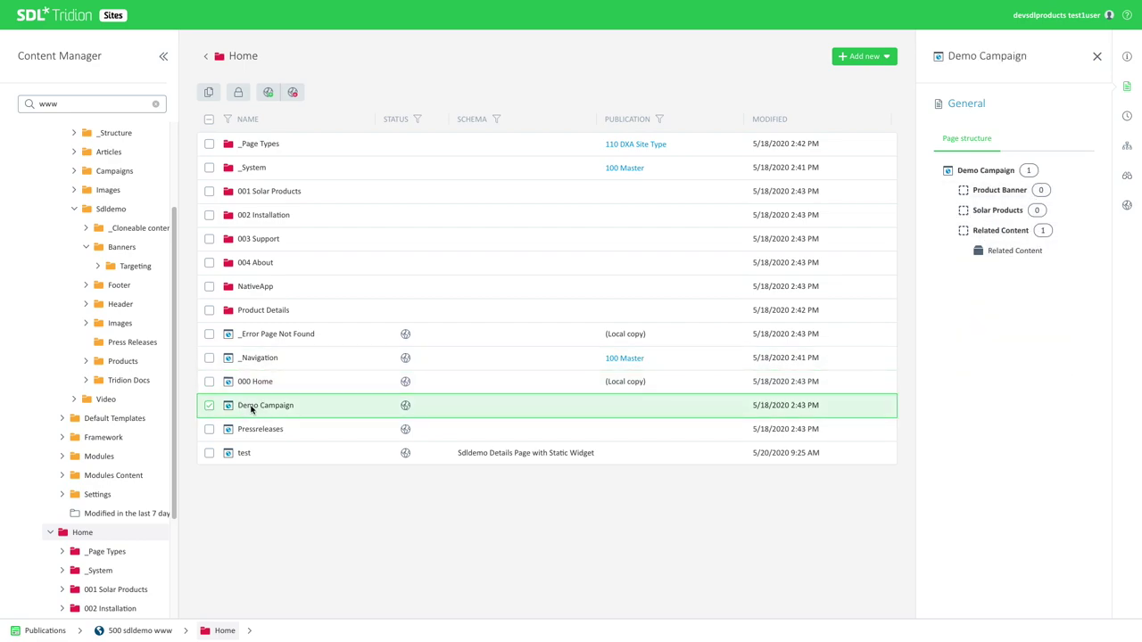
pyautogui.click(254, 434)
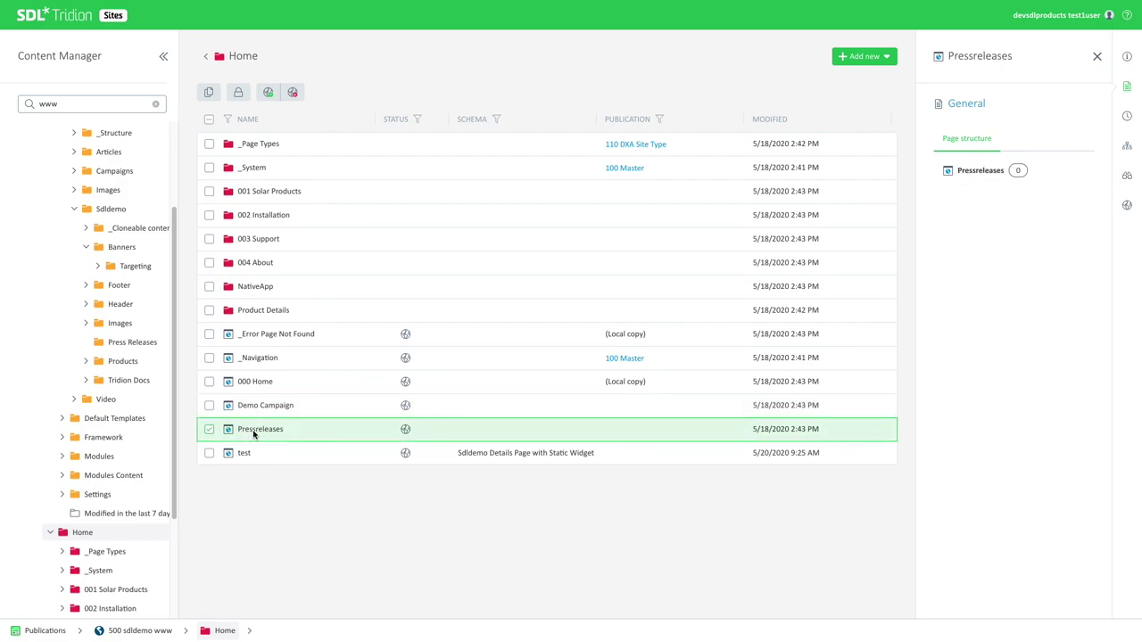
pyautogui.click(252, 453)
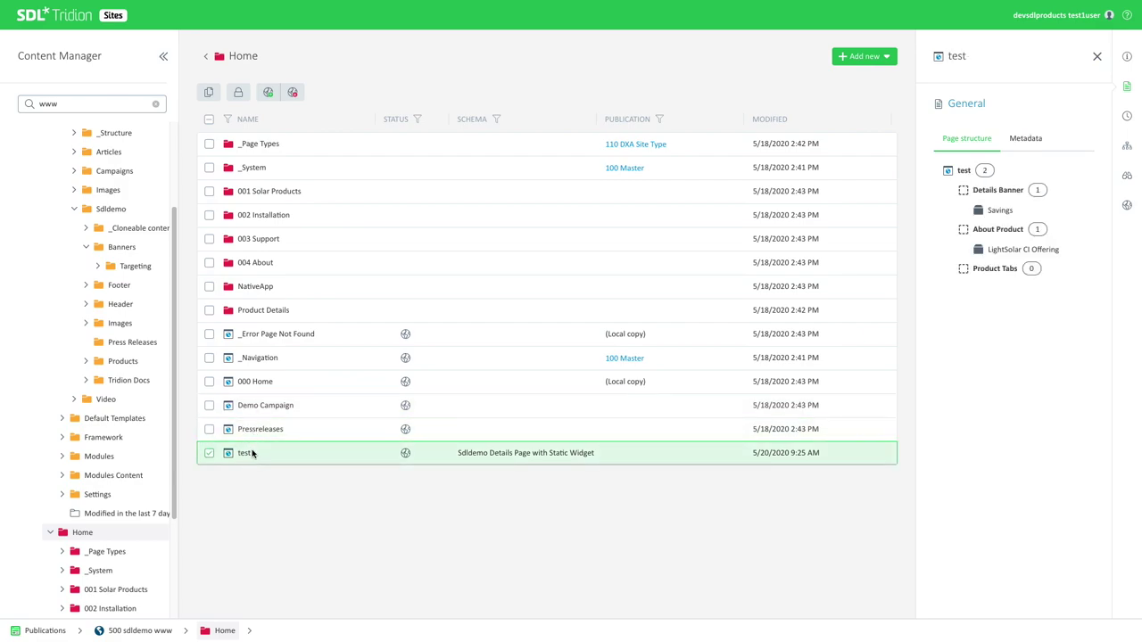
# - Return to 000 Home and check its version history before going back to its structure
pyautogui.click(252, 383)
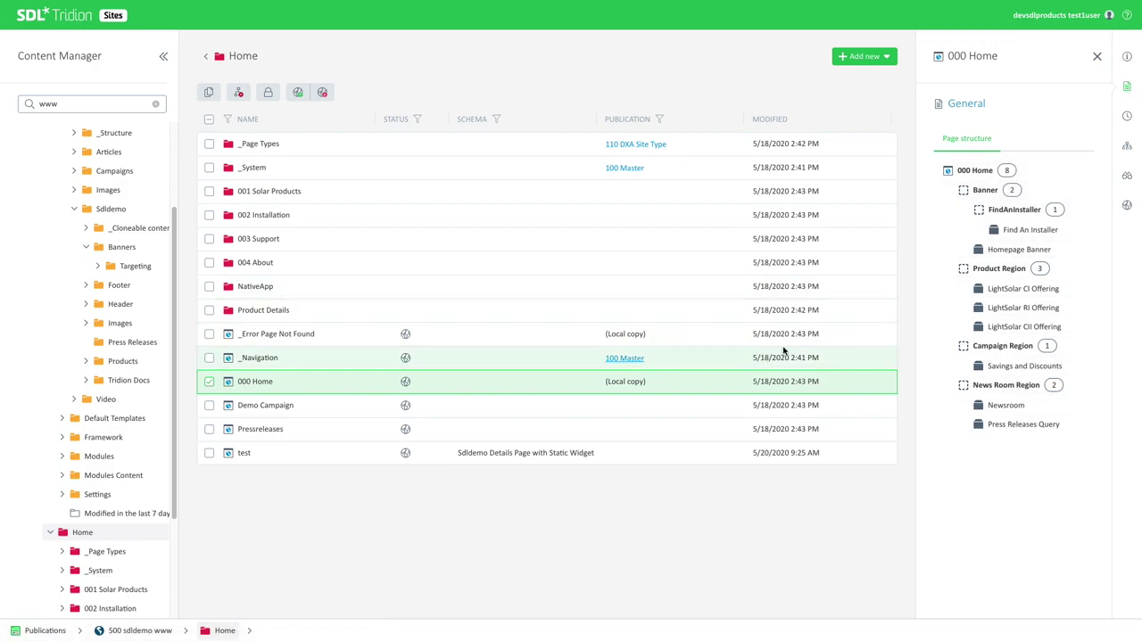
pyautogui.click(1125, 117)
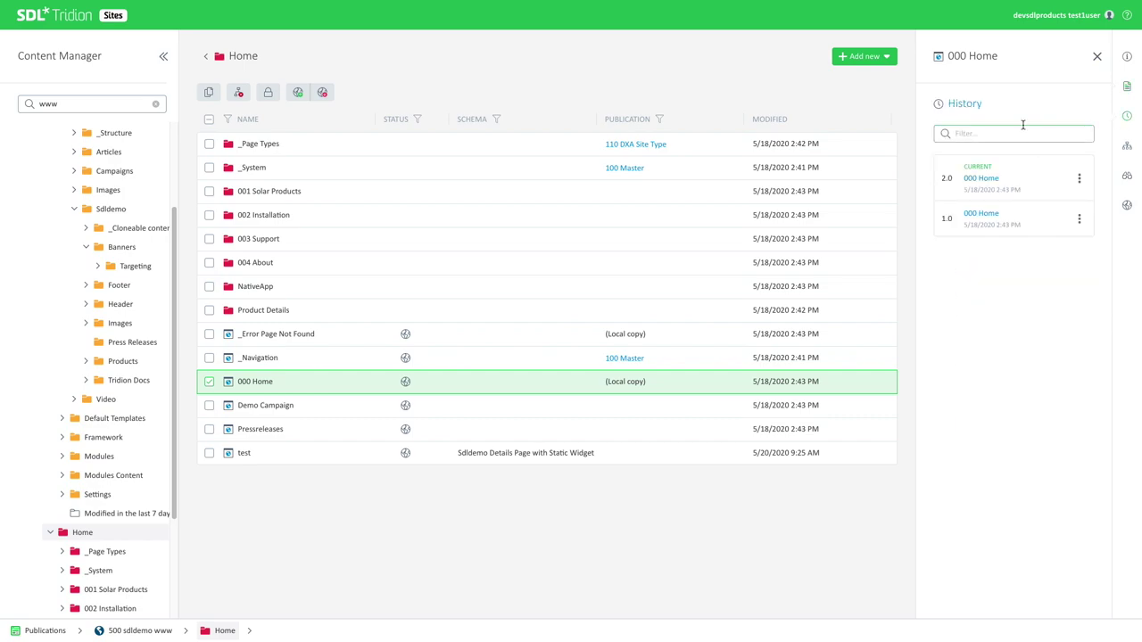
pyautogui.click(1126, 89)
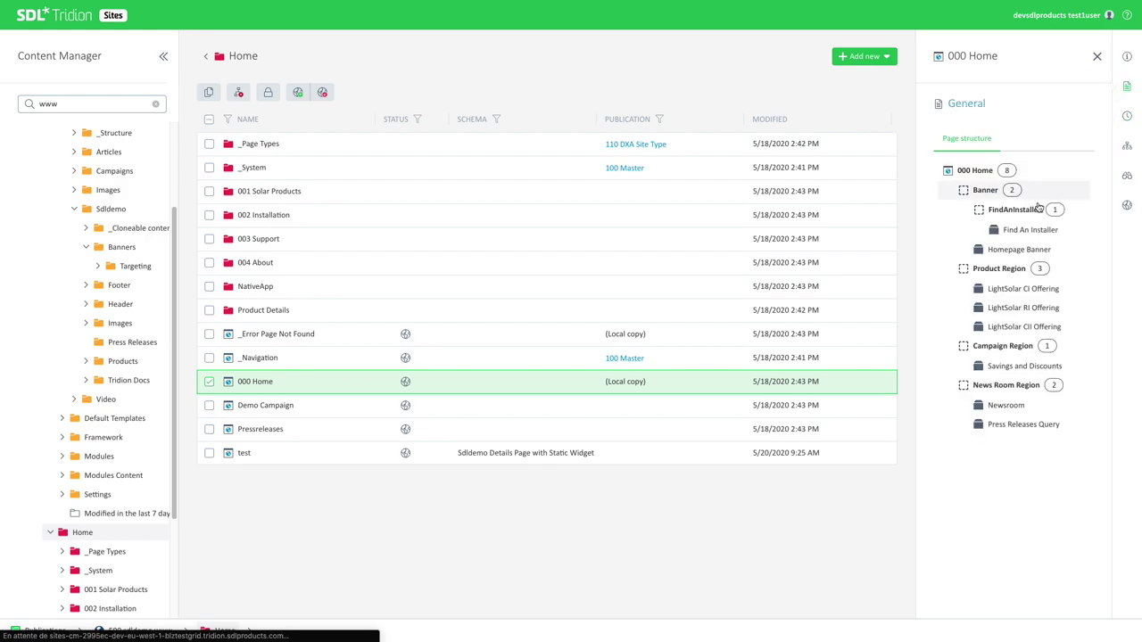
# - Open 000 Home, inspect its Banner and Product Region, then list its components with their templates
pyautogui.doubleClick(287, 383)
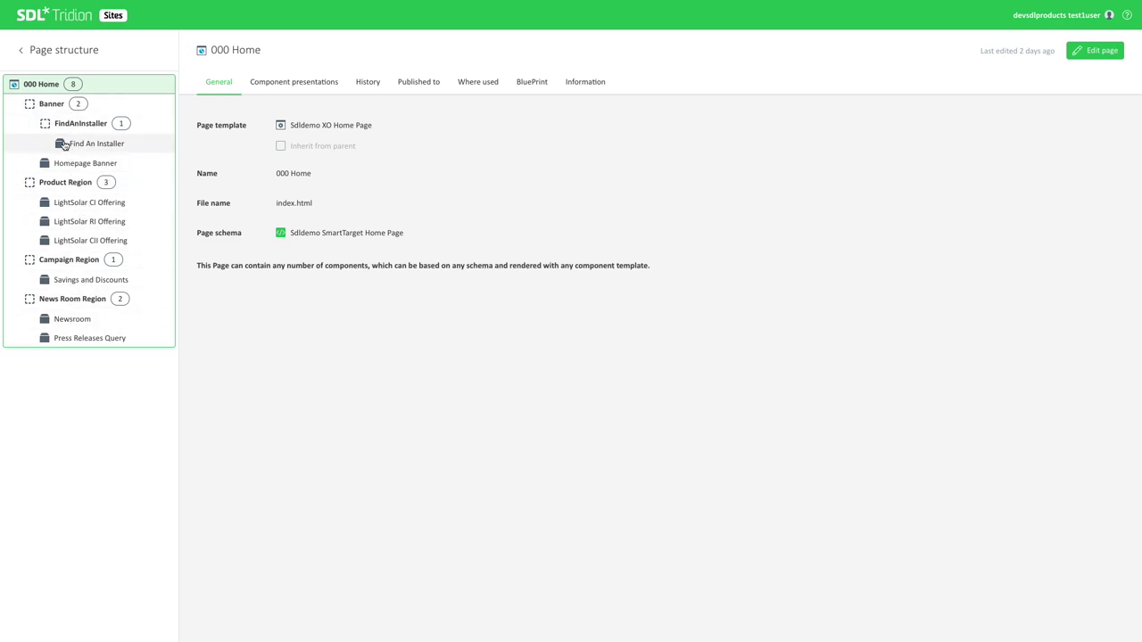
pyautogui.click(57, 109)
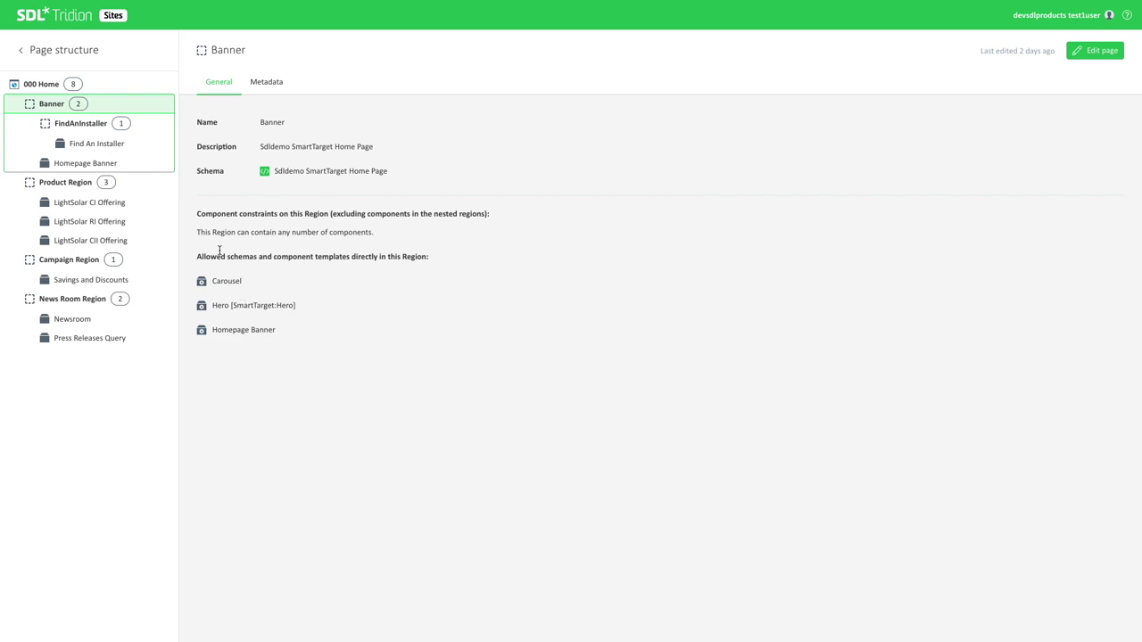
pyautogui.click(68, 183)
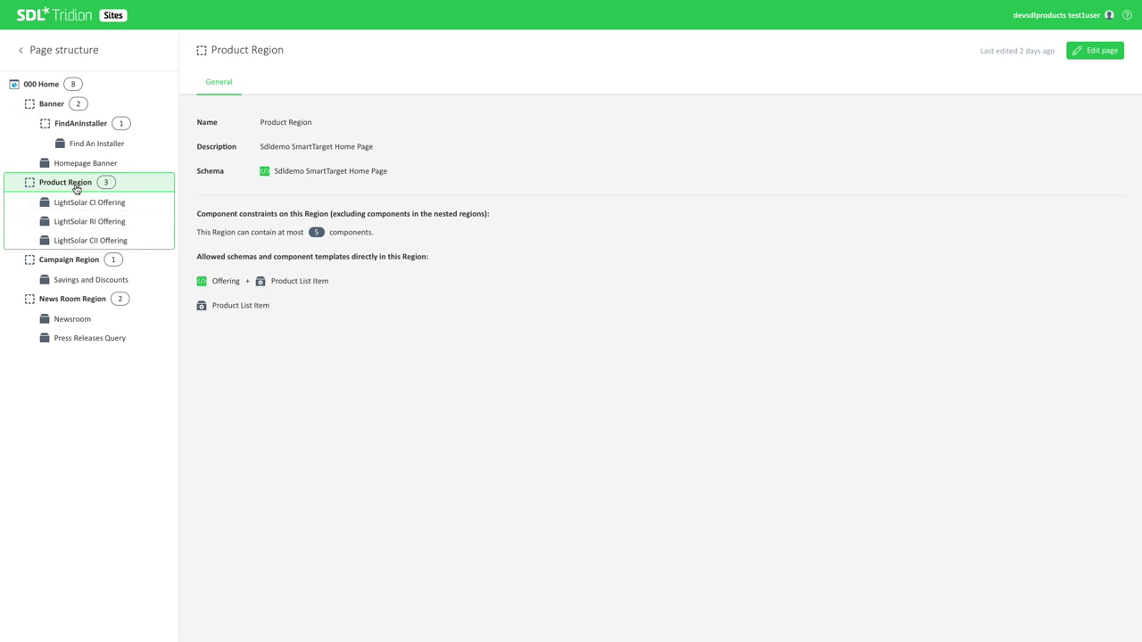
pyautogui.click(49, 87)
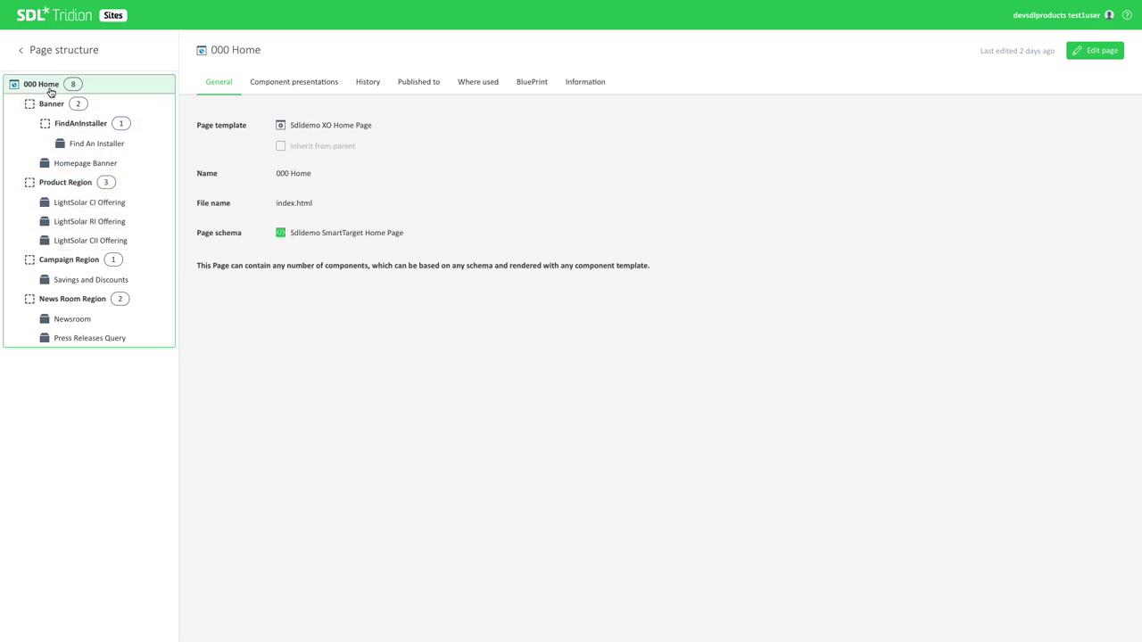
pyautogui.click(293, 86)
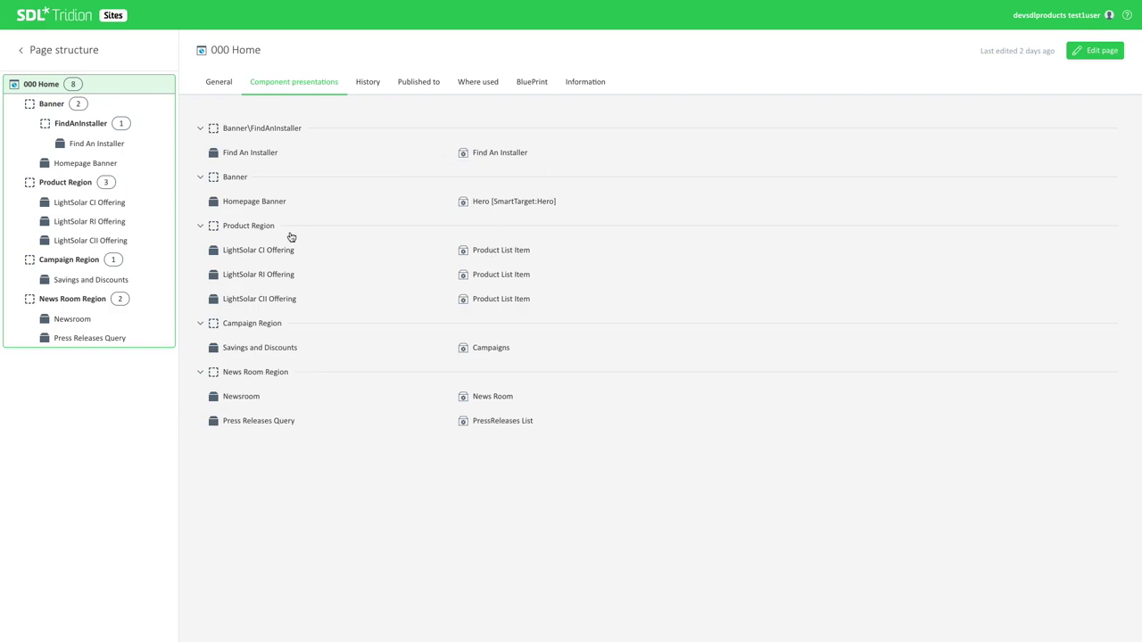
pyautogui.click(1105, 50)
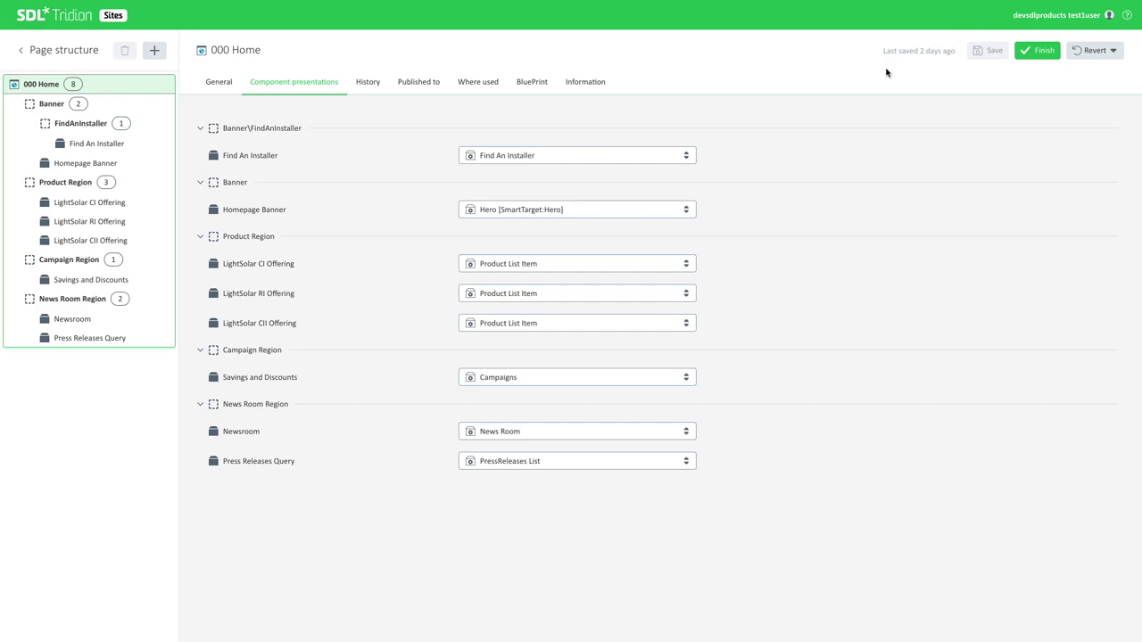
# - Look at the template choices for Find An Installer and Homepage Banner without changing them
pyautogui.click(501, 156)
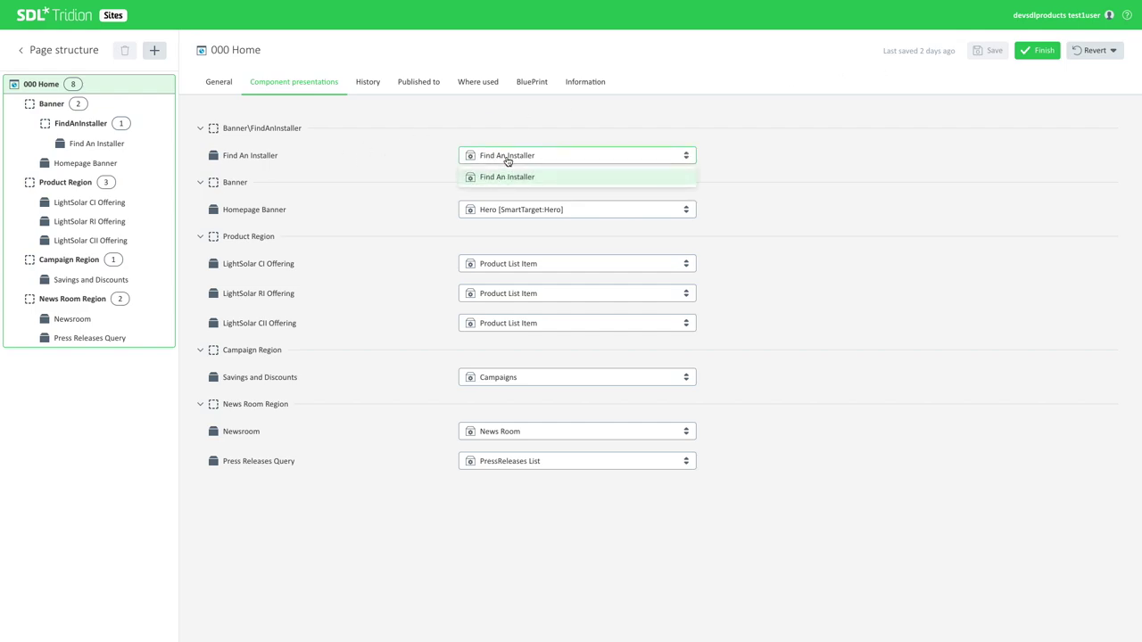
pyautogui.click(509, 211)
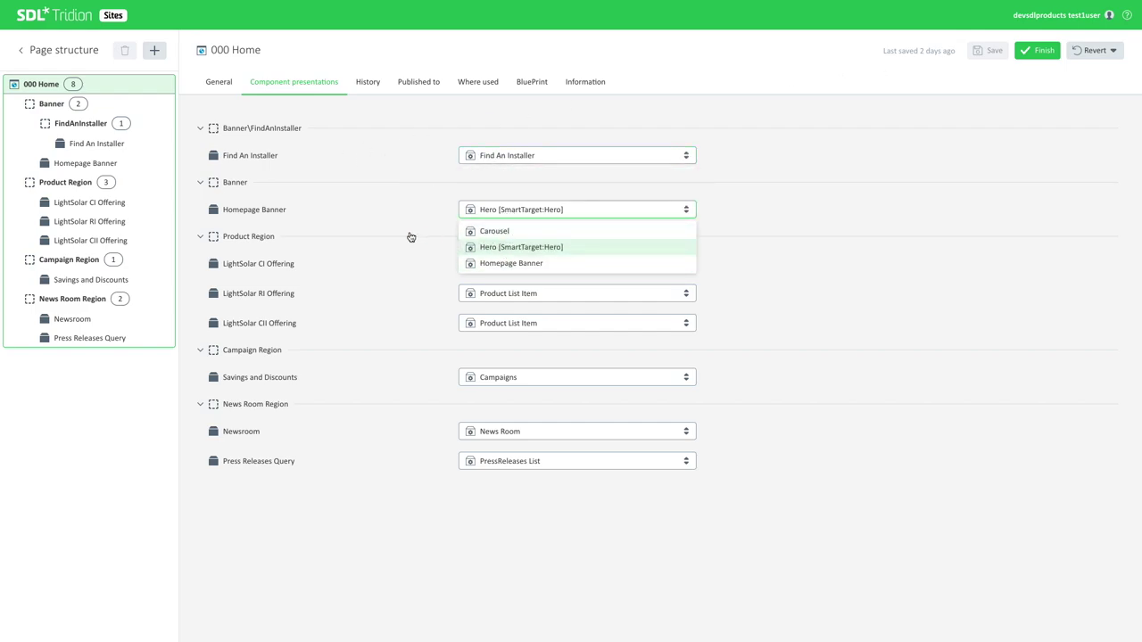
pyautogui.click(377, 214)
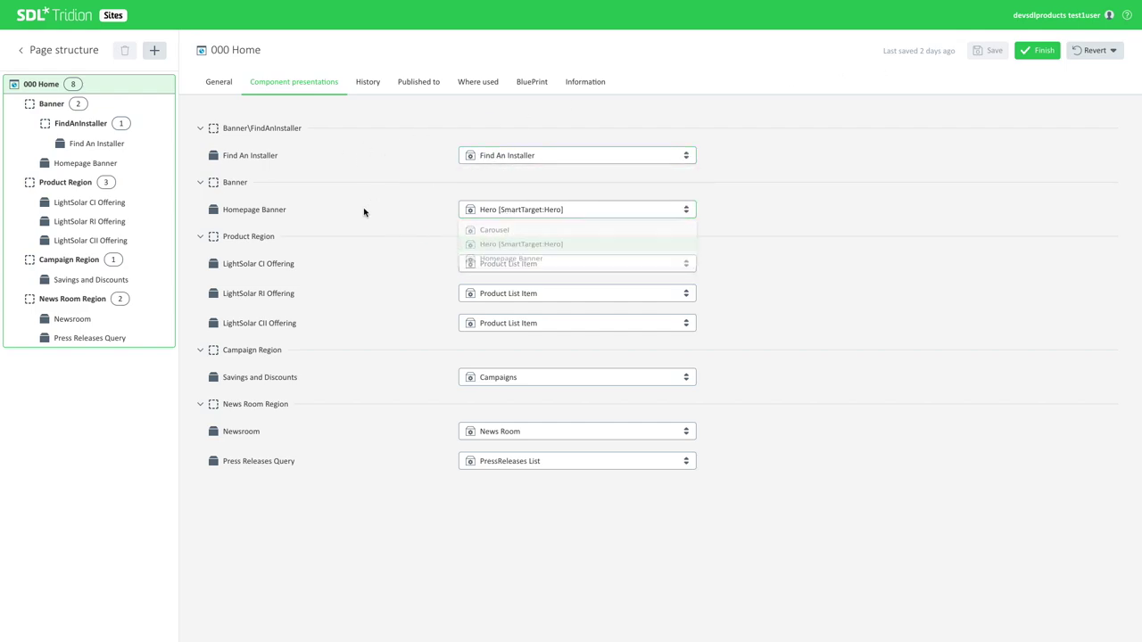
# - Append 'today' to the Homepage Banner subheading and finish editing the banner
pyautogui.click(87, 165)
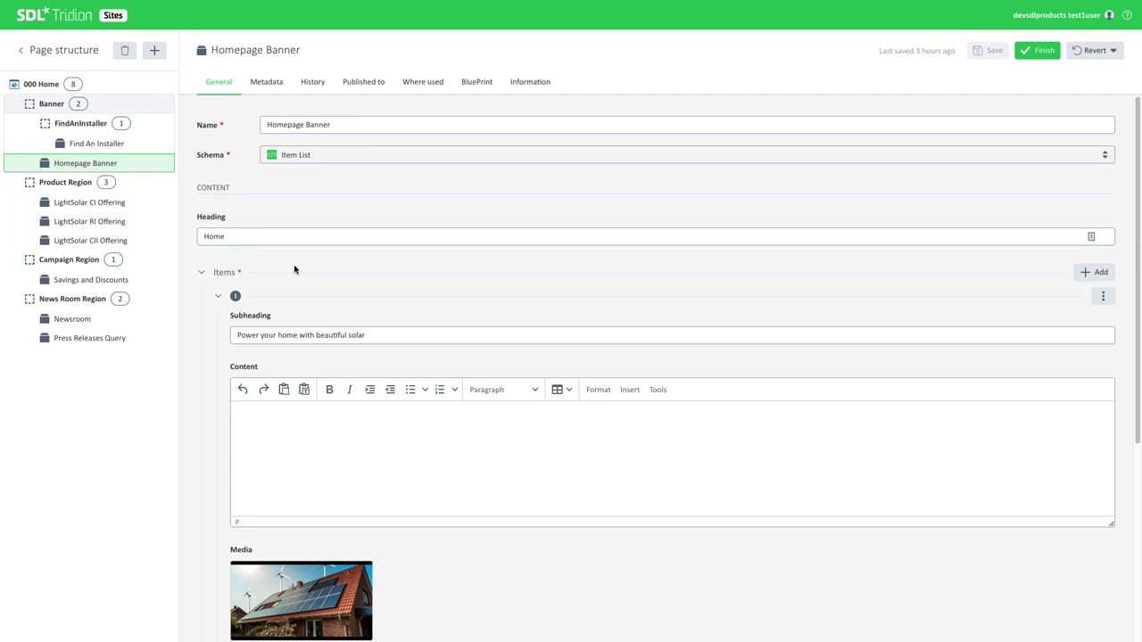
pyautogui.click(370, 335)
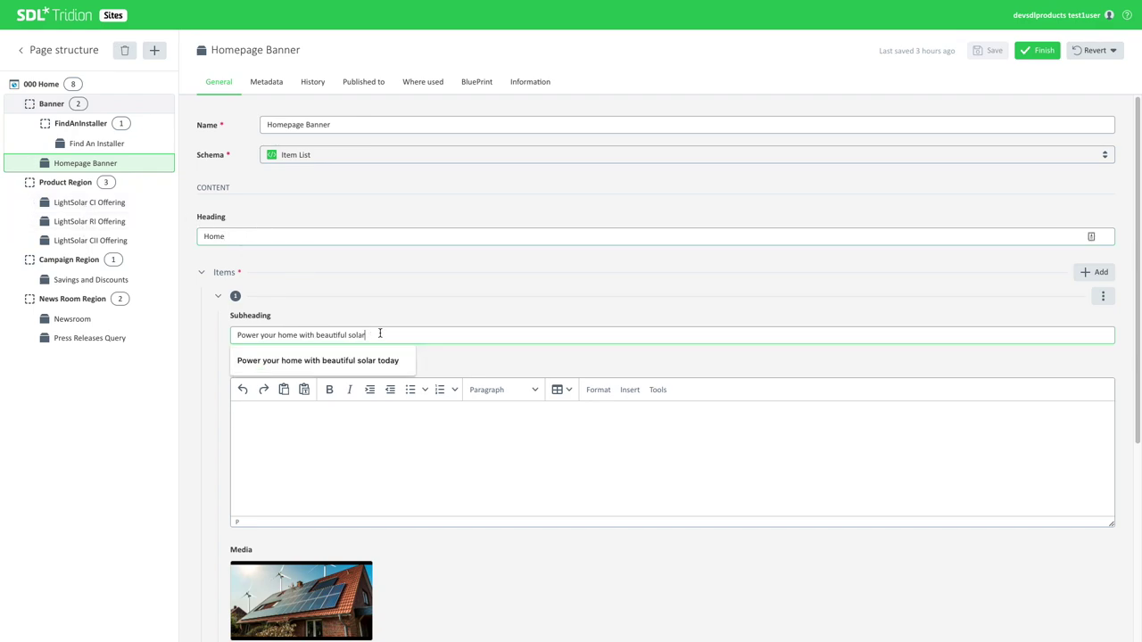
pyautogui.write('today')
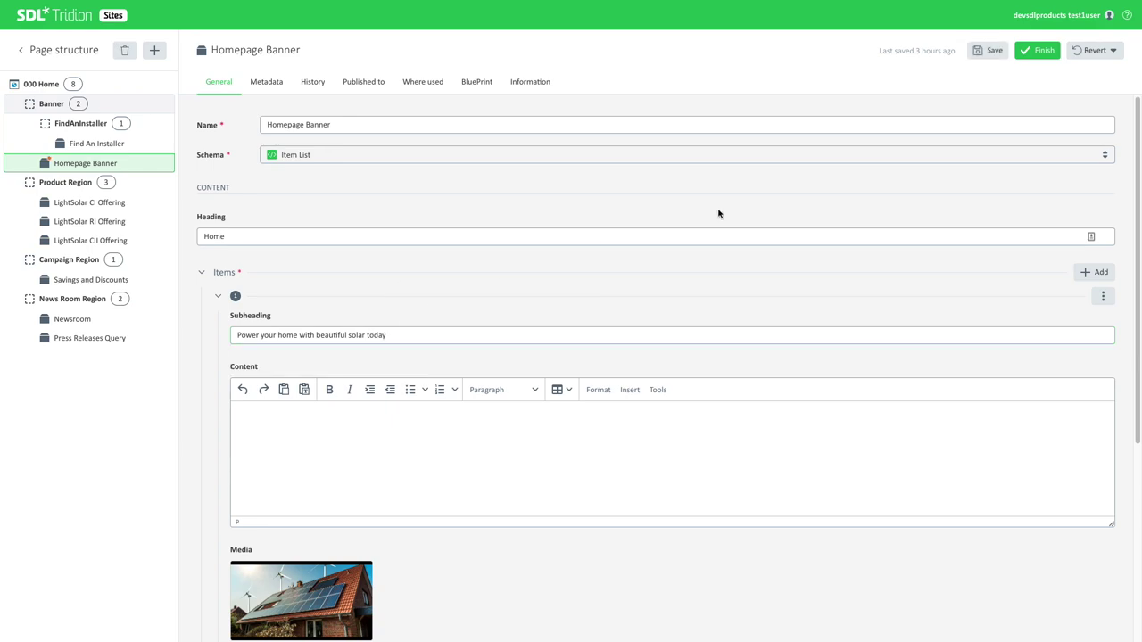
pyautogui.click(1037, 50)
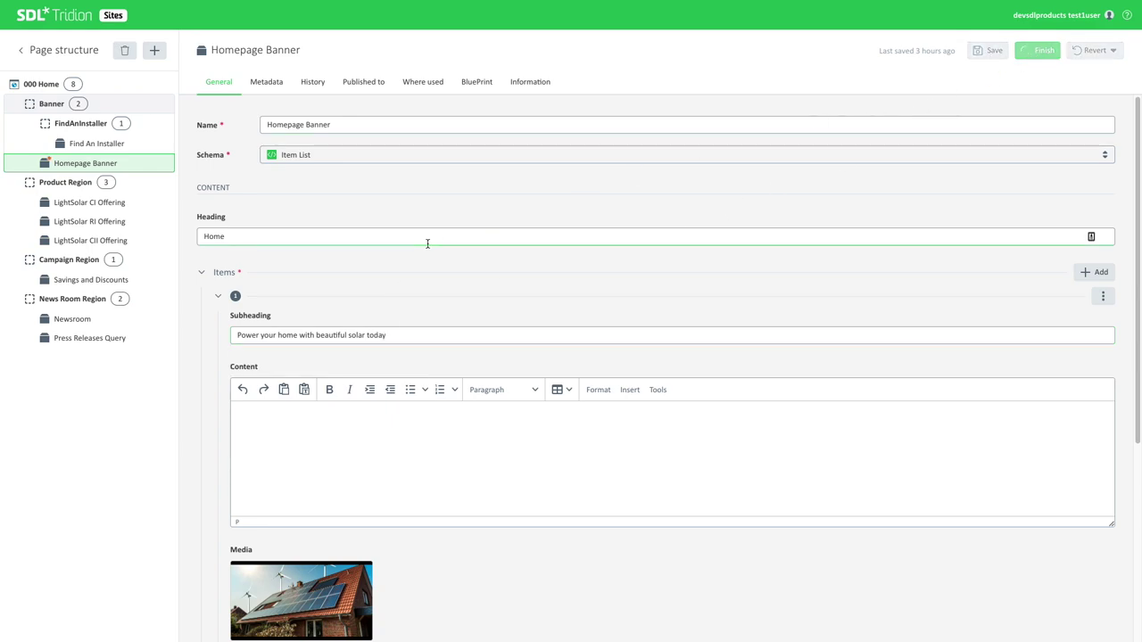
pyautogui.click(1108, 55)
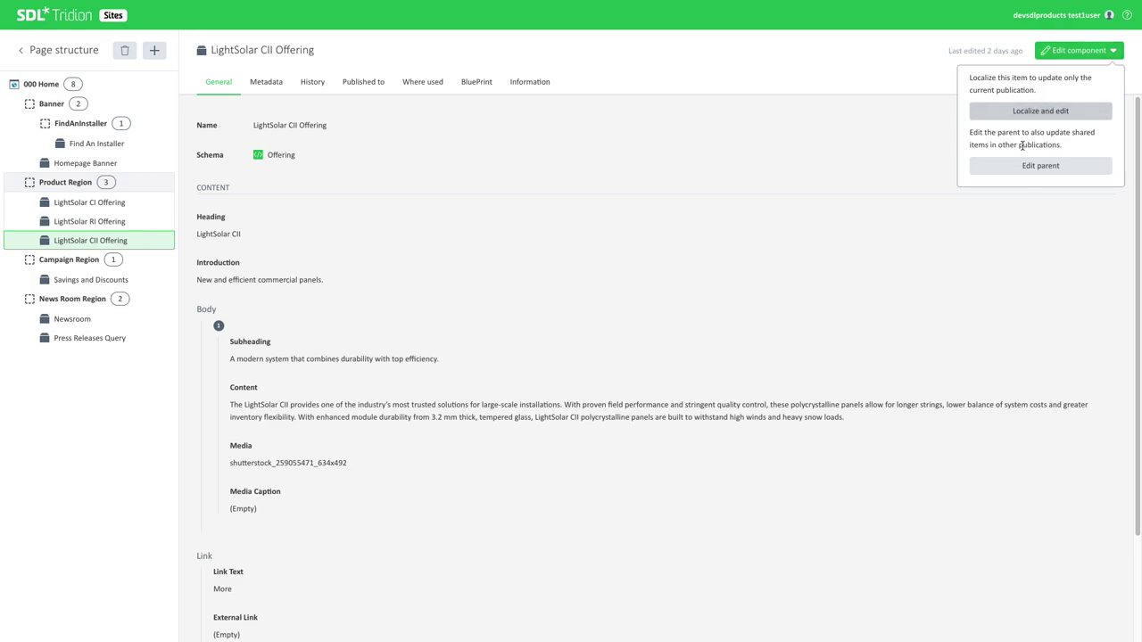
# - Edit the parent of LightSolar CII Offering, then return to 000 Home's component presentations
pyautogui.click(1040, 166)
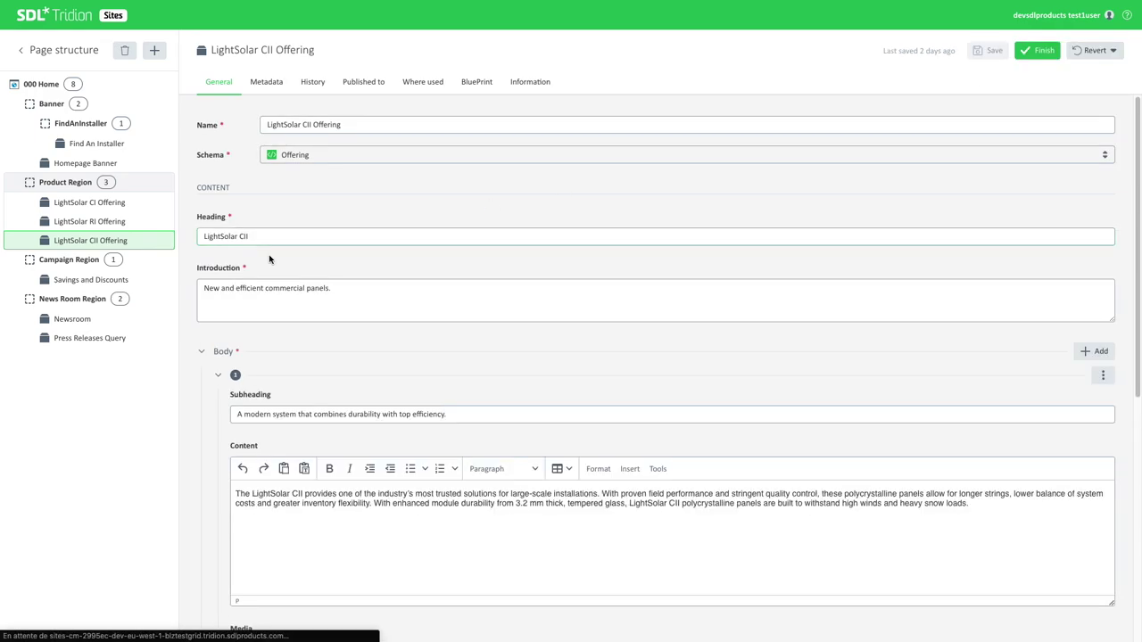
pyautogui.click(35, 85)
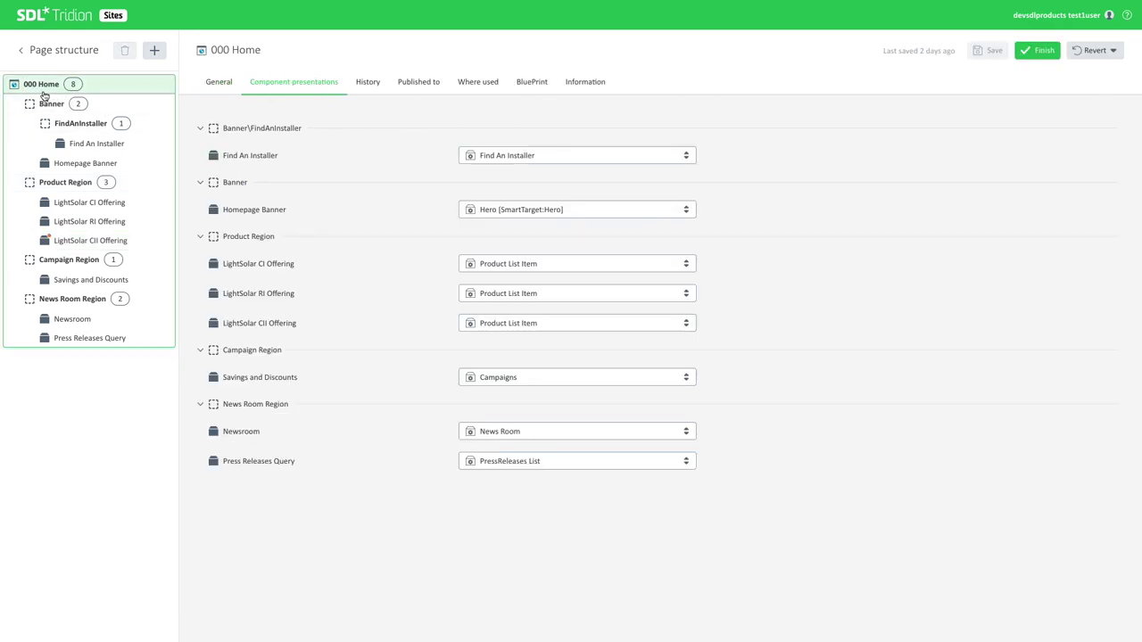
# - Finish editing 000 Home and leave the page view, confirming the warning
pyautogui.click(1037, 54)
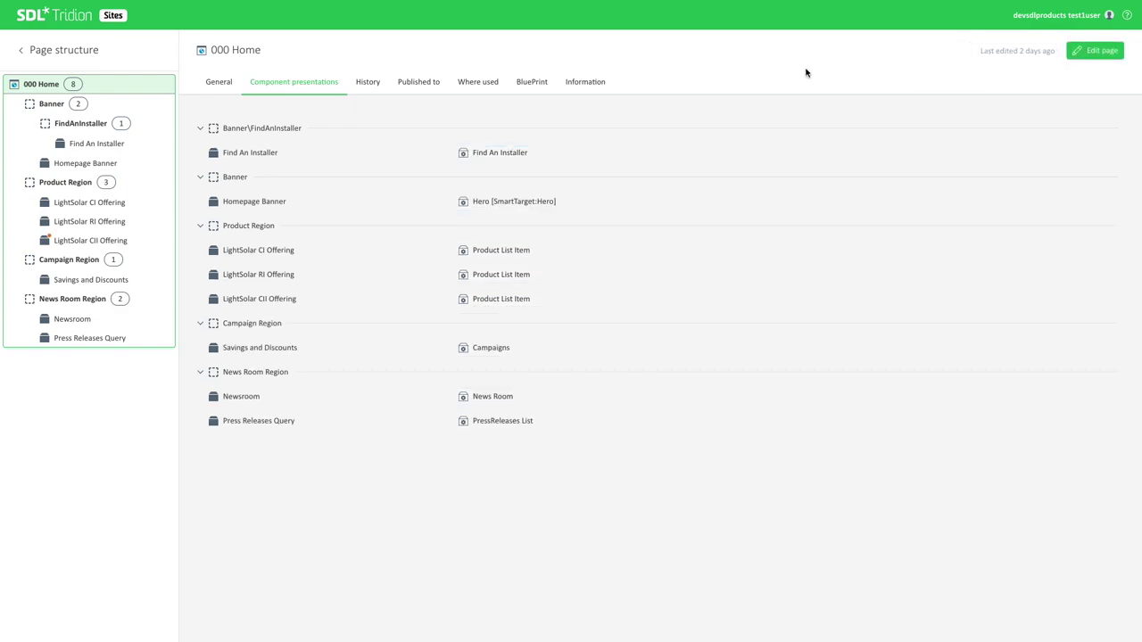
pyautogui.click(24, 54)
pyautogui.click(600, 364)
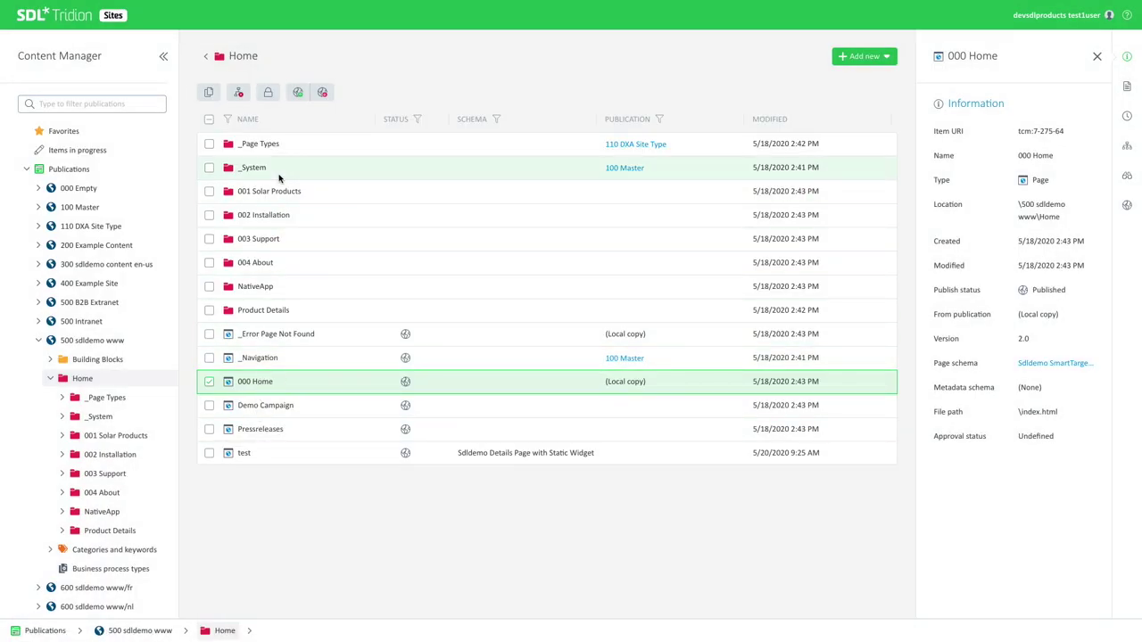
pyautogui.click(297, 93)
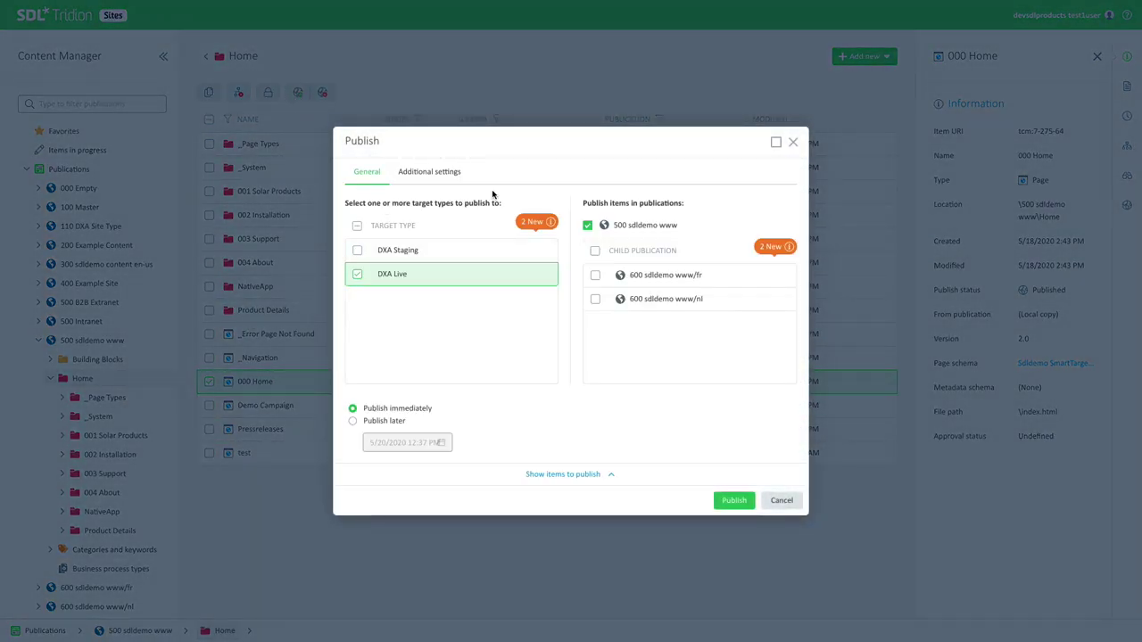
# - Target the publish at DXA Staging and 600 sdldemo www/nl, and override the publish priority
pyautogui.click(376, 254)
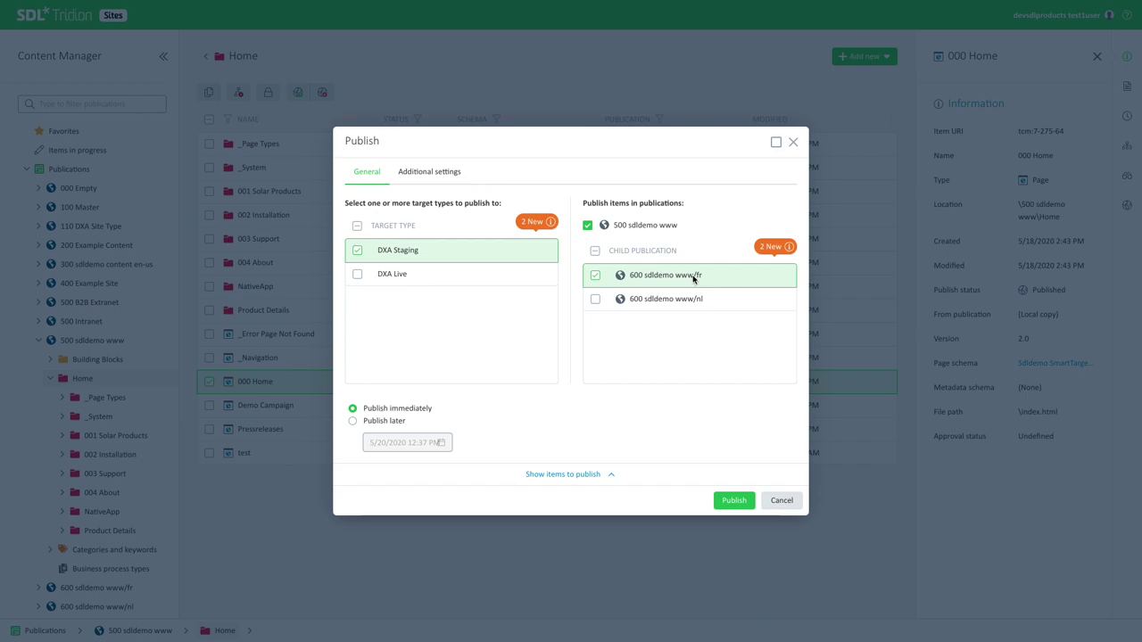
pyautogui.click(627, 301)
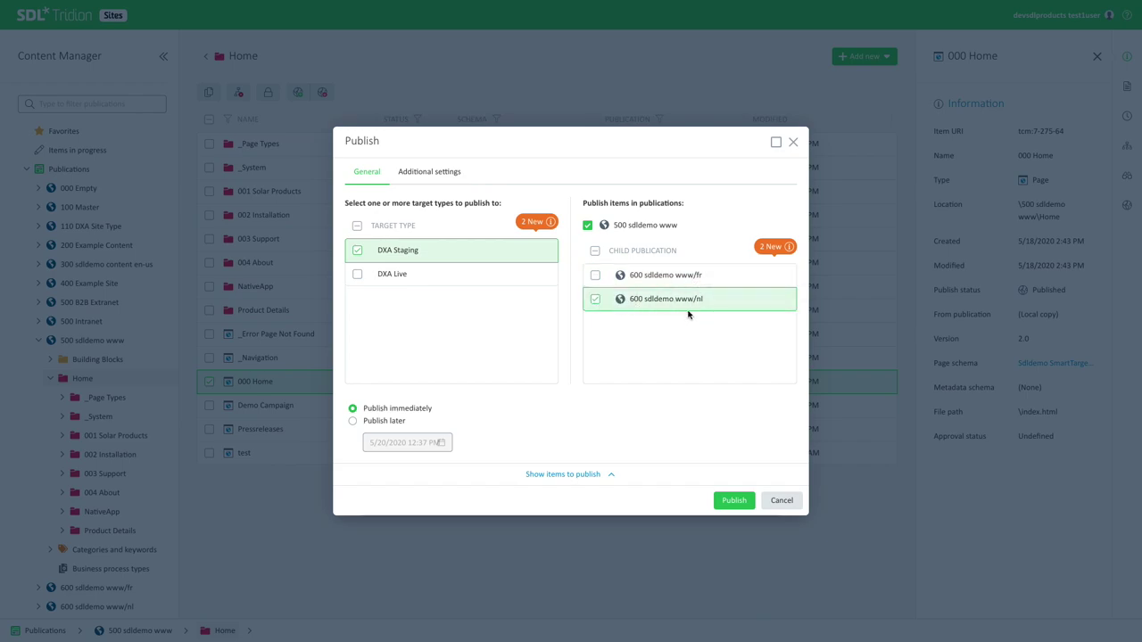
pyautogui.click(426, 174)
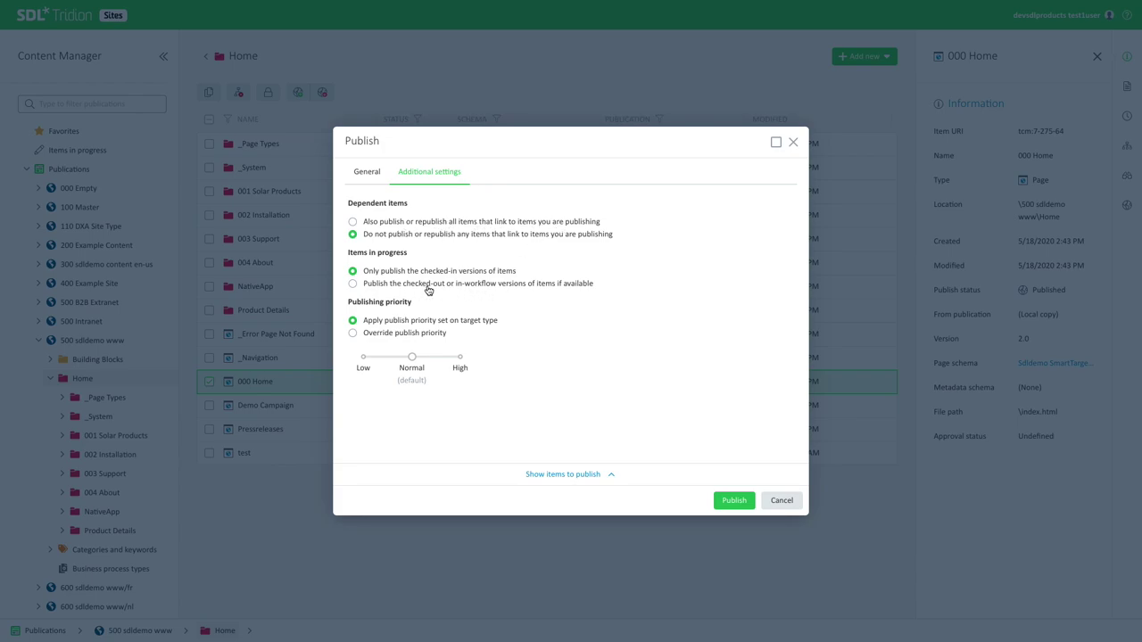
pyautogui.click(423, 336)
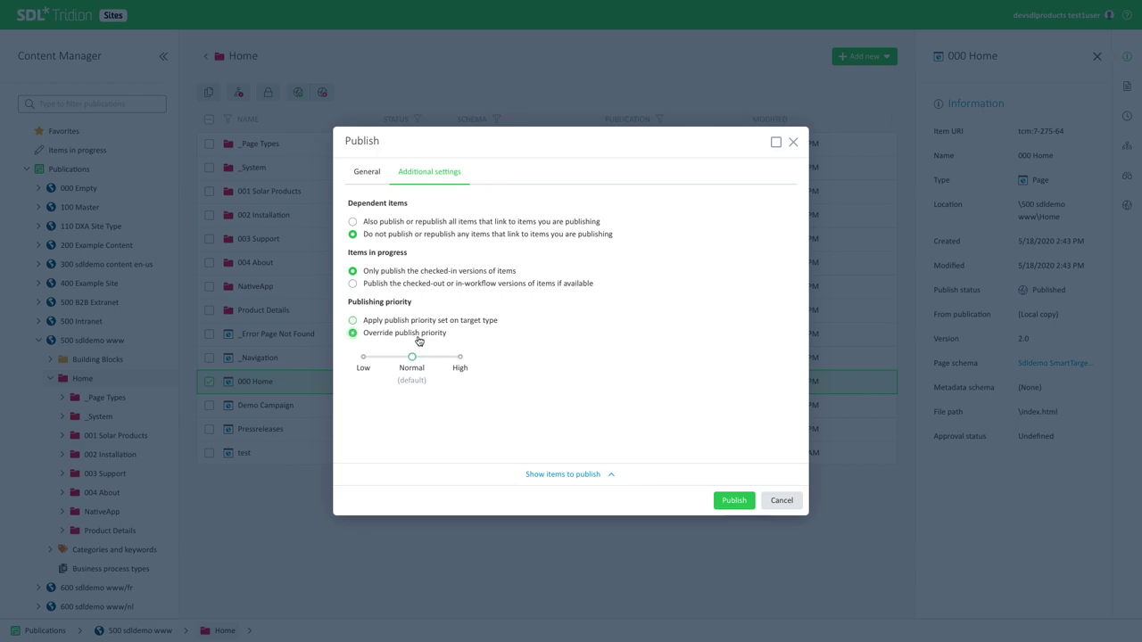
# - Set the publish priority to High, preview the items to publish, and publish 000 Home
pyautogui.click(460, 358)
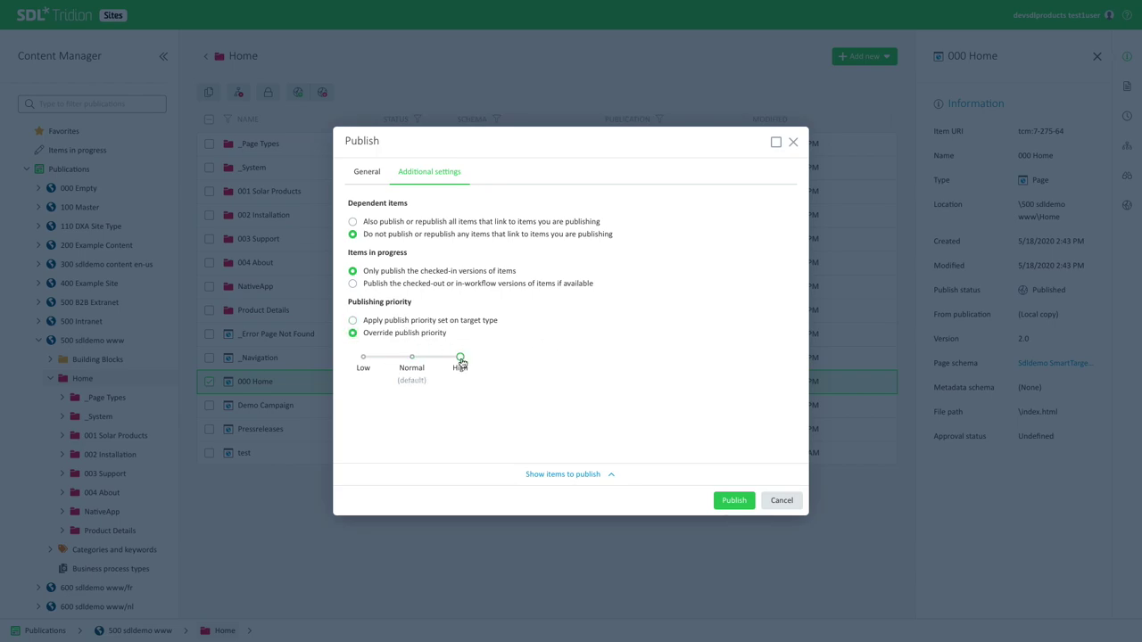
pyautogui.click(604, 478)
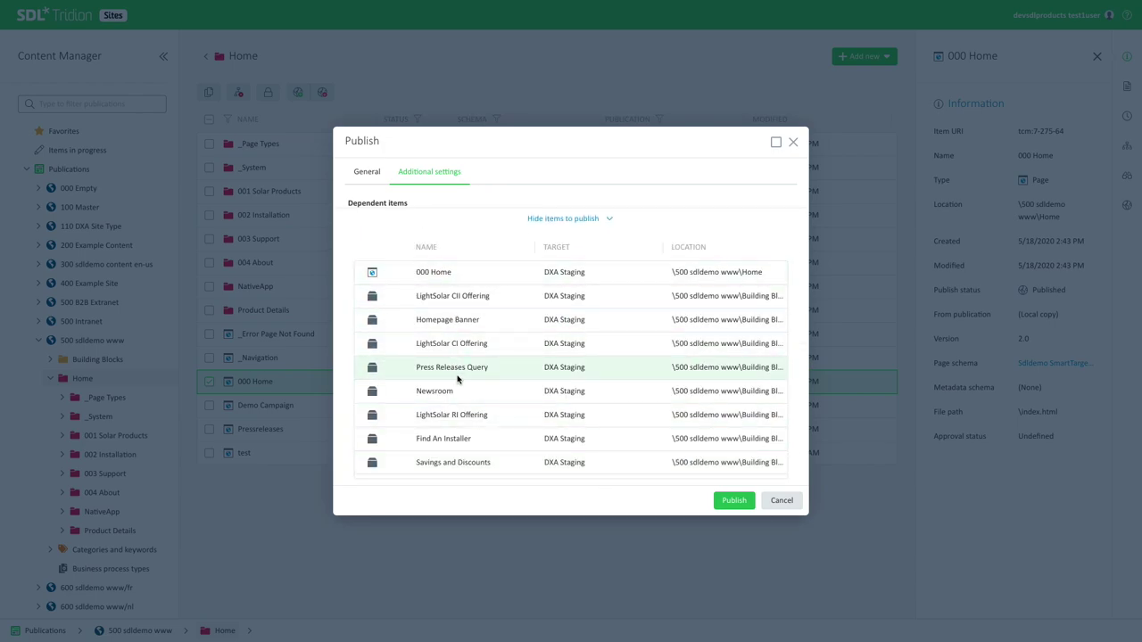
pyautogui.click(571, 219)
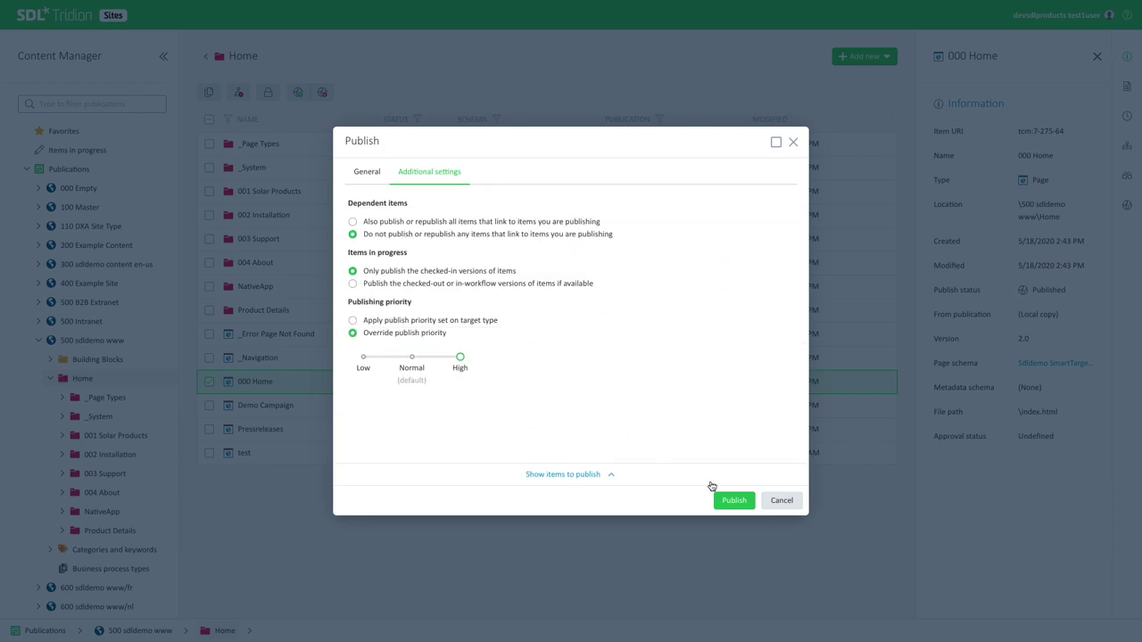
pyautogui.click(730, 501)
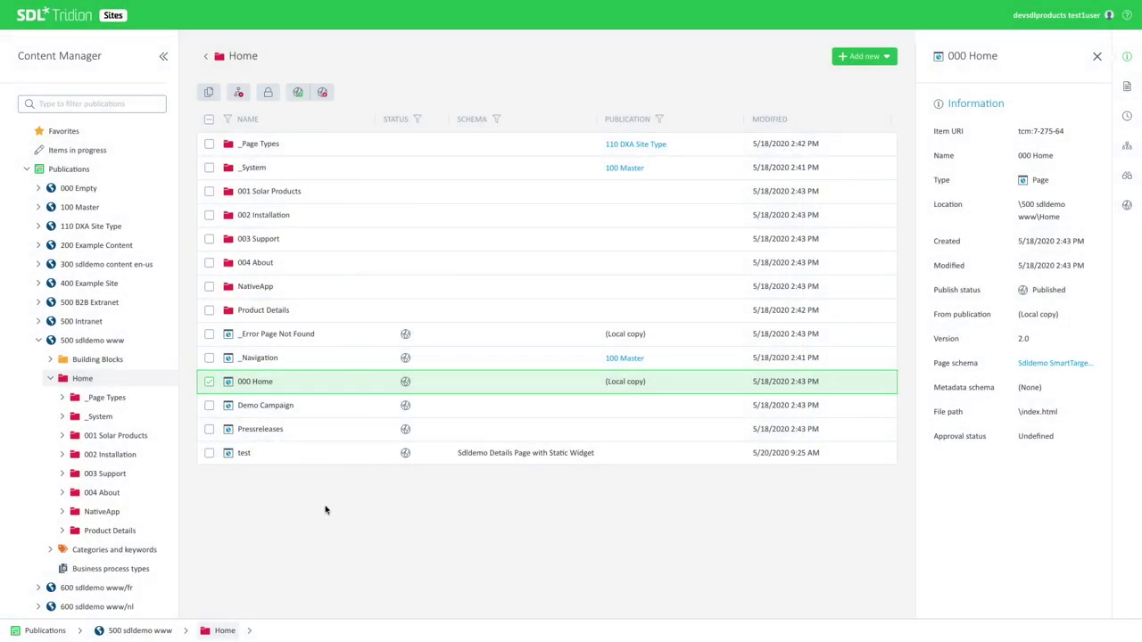
# - Browse to 002 Installation and Building Blocks via the breadcrumbs, then return to the Home list
pyautogui.click(249, 633)
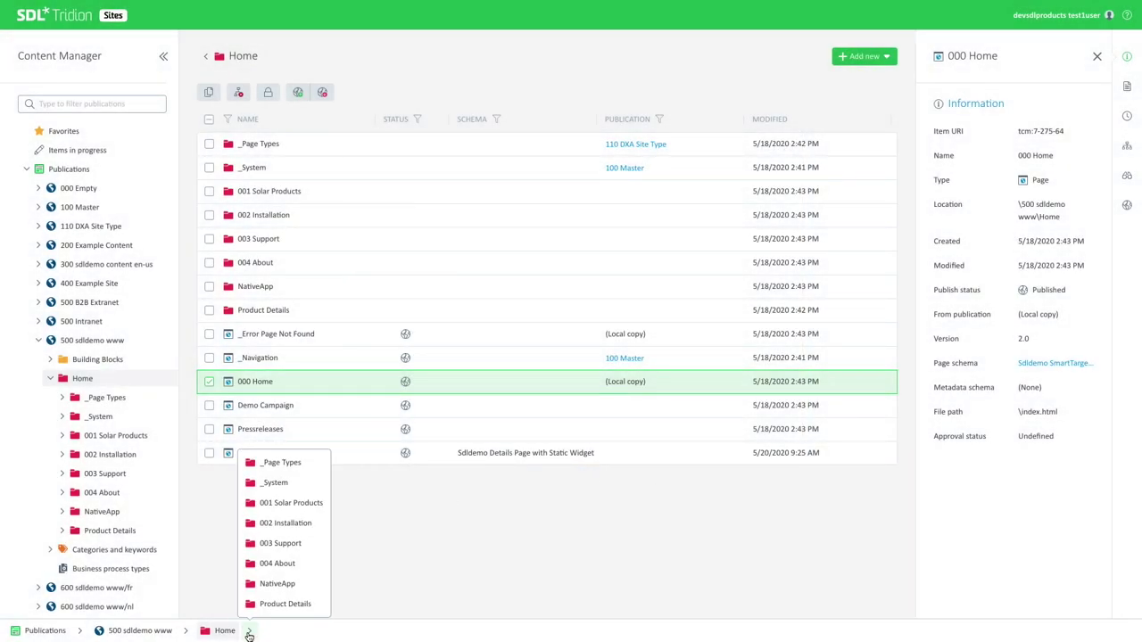
pyautogui.click(277, 526)
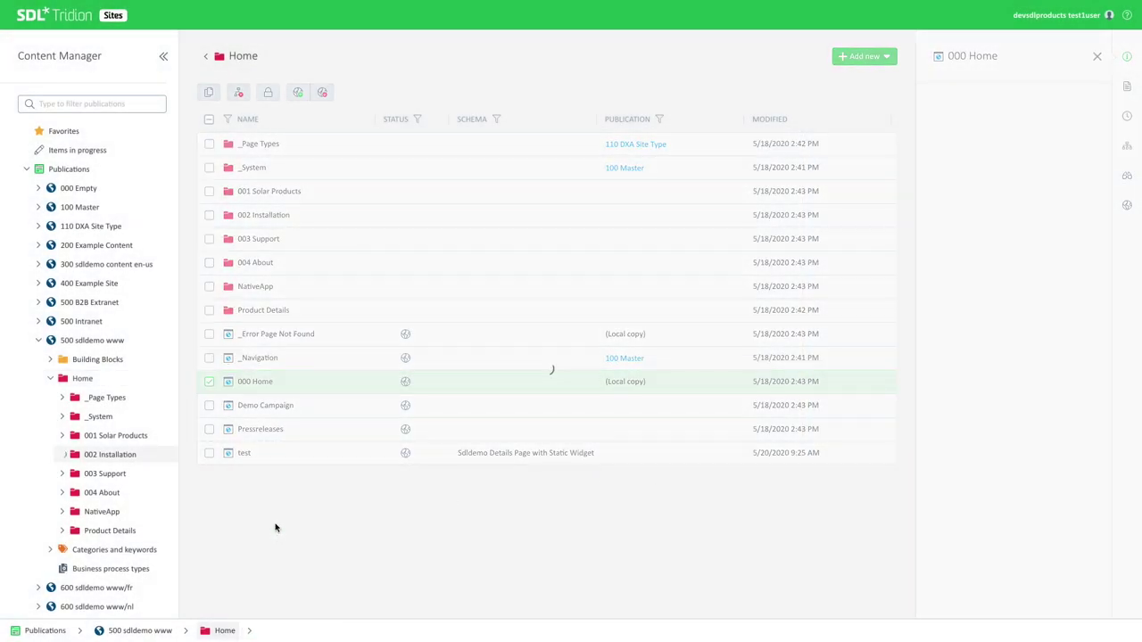
pyautogui.click(247, 635)
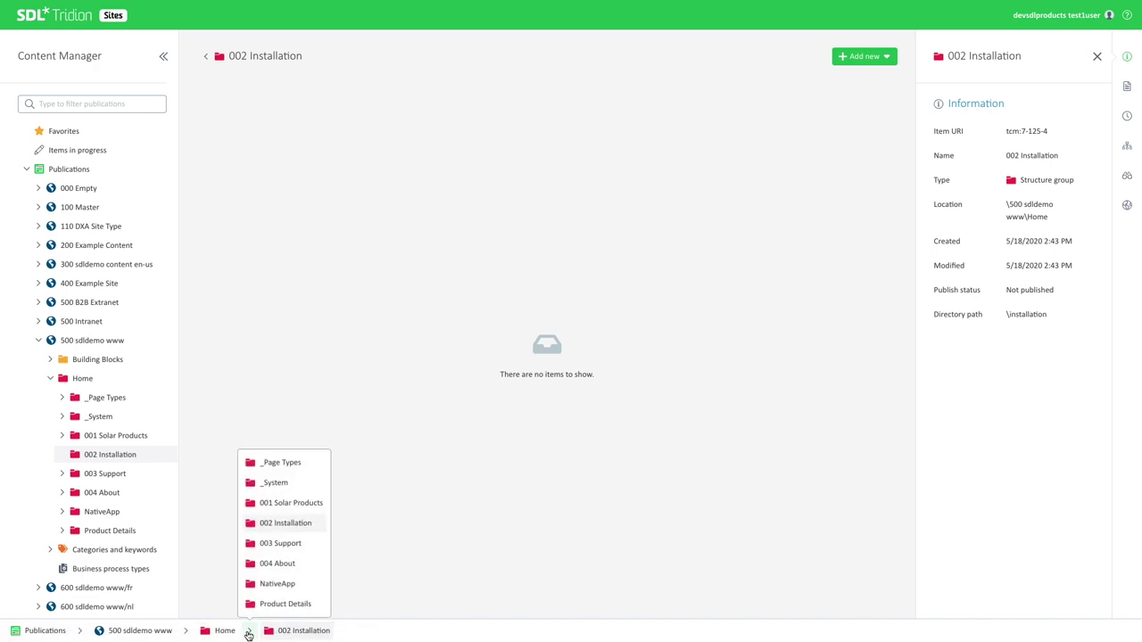
pyautogui.click(189, 633)
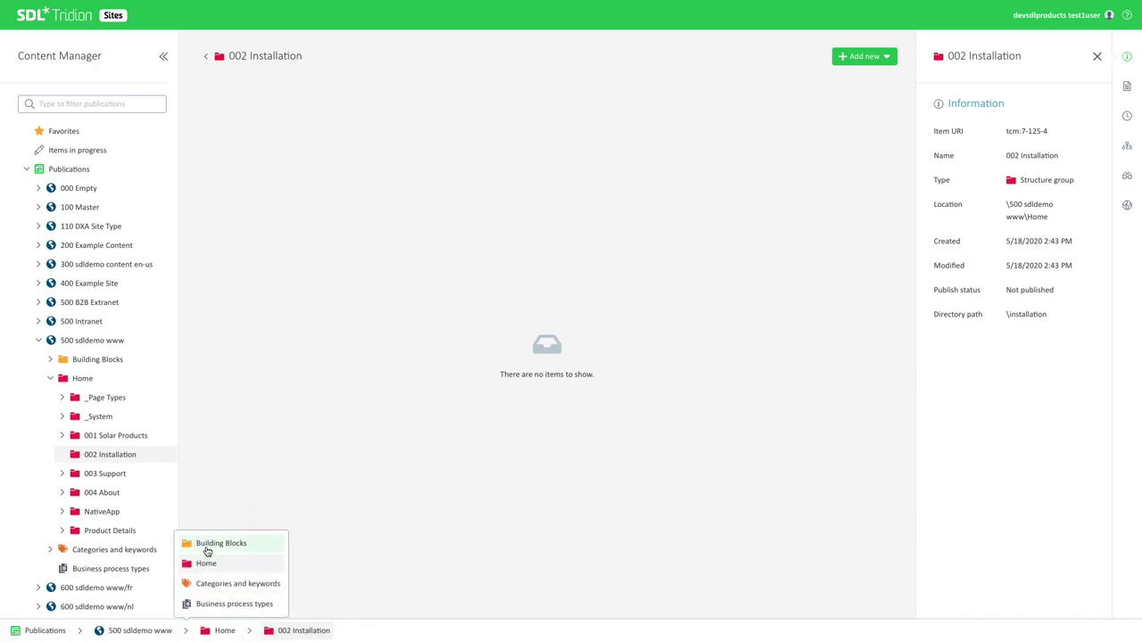
pyautogui.click(226, 538)
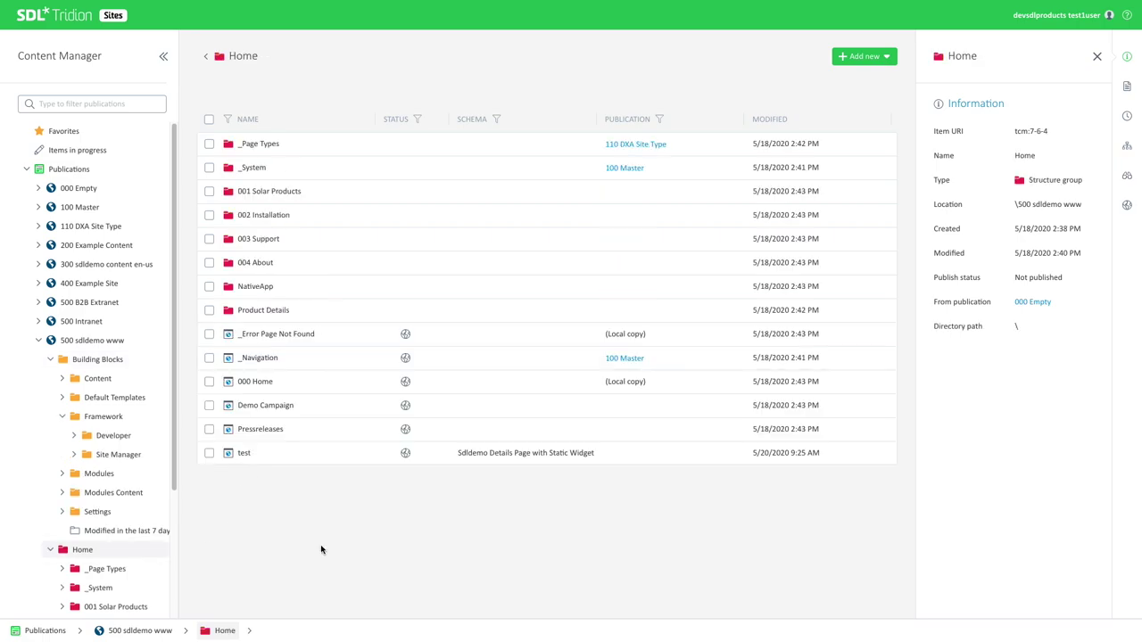
pyautogui.click(869, 57)
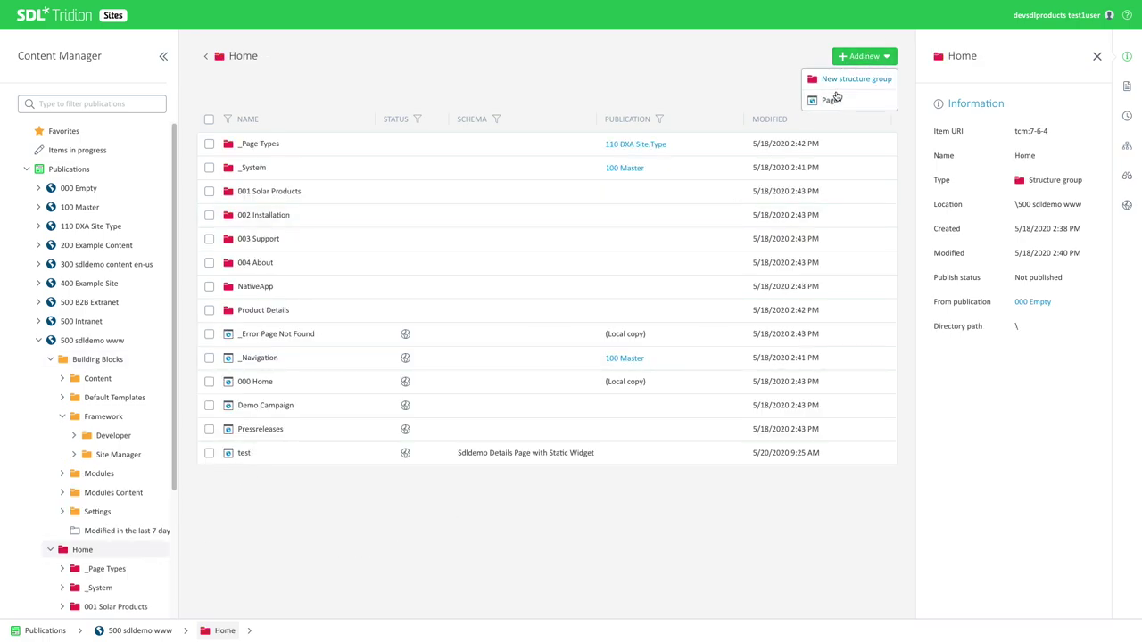
# - Start a new page on the Sdldemo Details Page Static Widget template instead of the inherited one
pyautogui.click(831, 103)
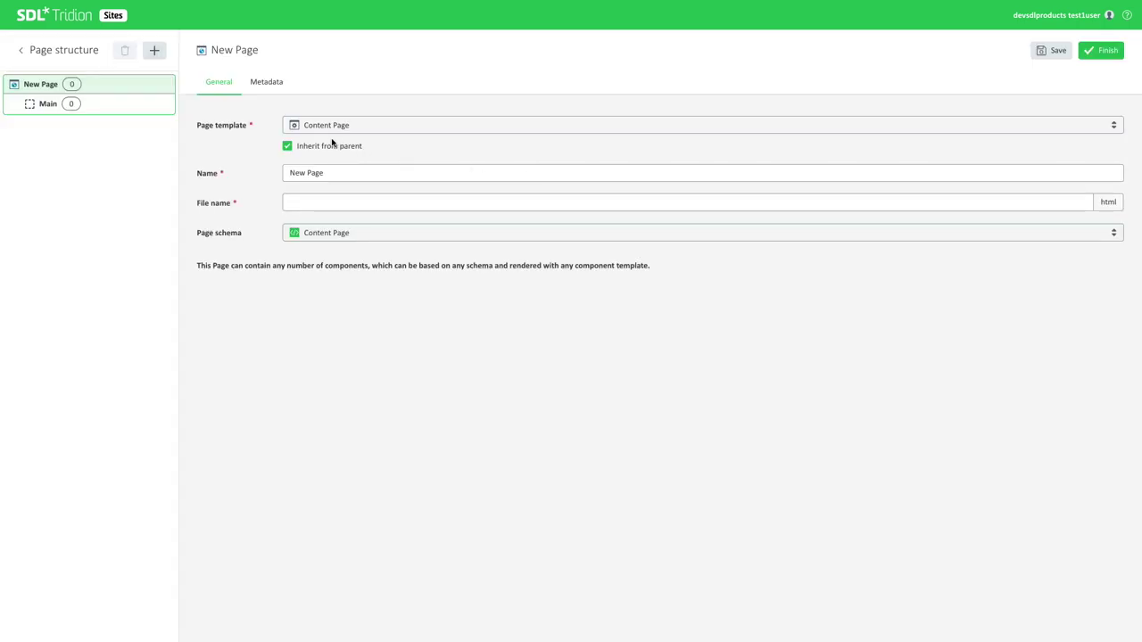
pyautogui.click(309, 169)
pyautogui.click(303, 147)
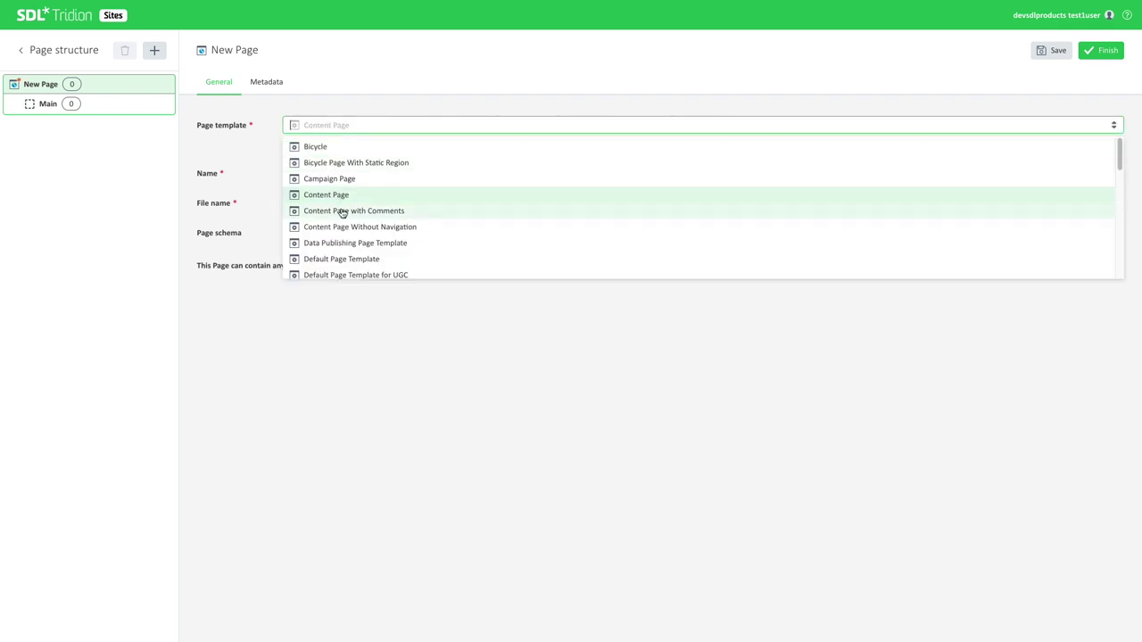
pyautogui.scroll(-5, 344, 218)
pyautogui.scroll(-1, 347, 211)
pyautogui.click(347, 214)
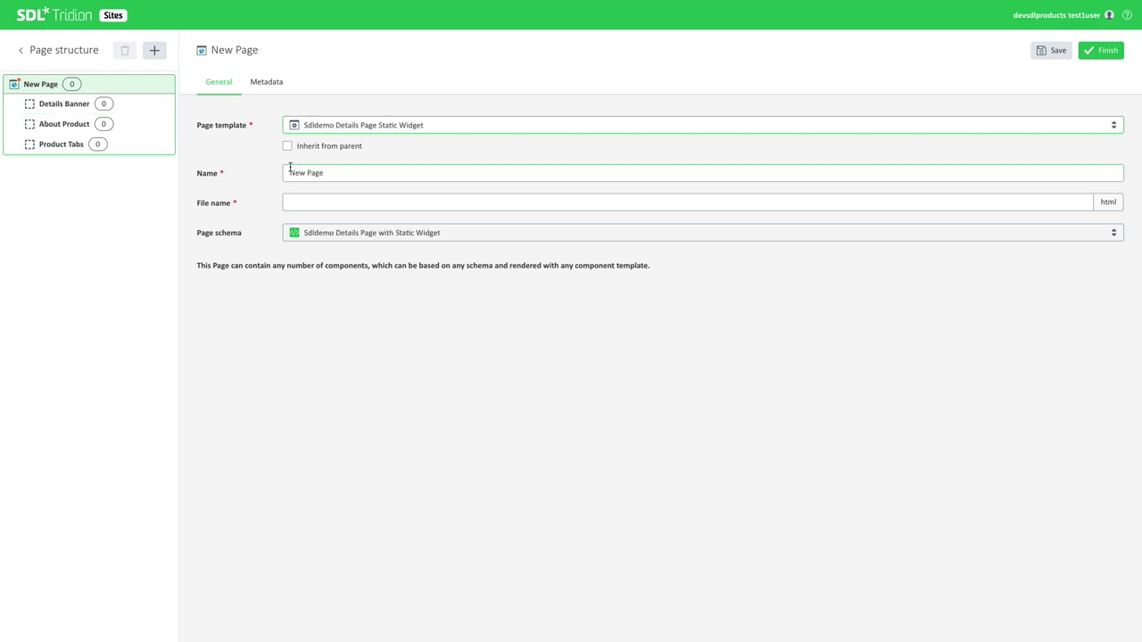
# - Name the page mycampaign and select its Details Banner region for adding a component
pyautogui.click(258, 176)
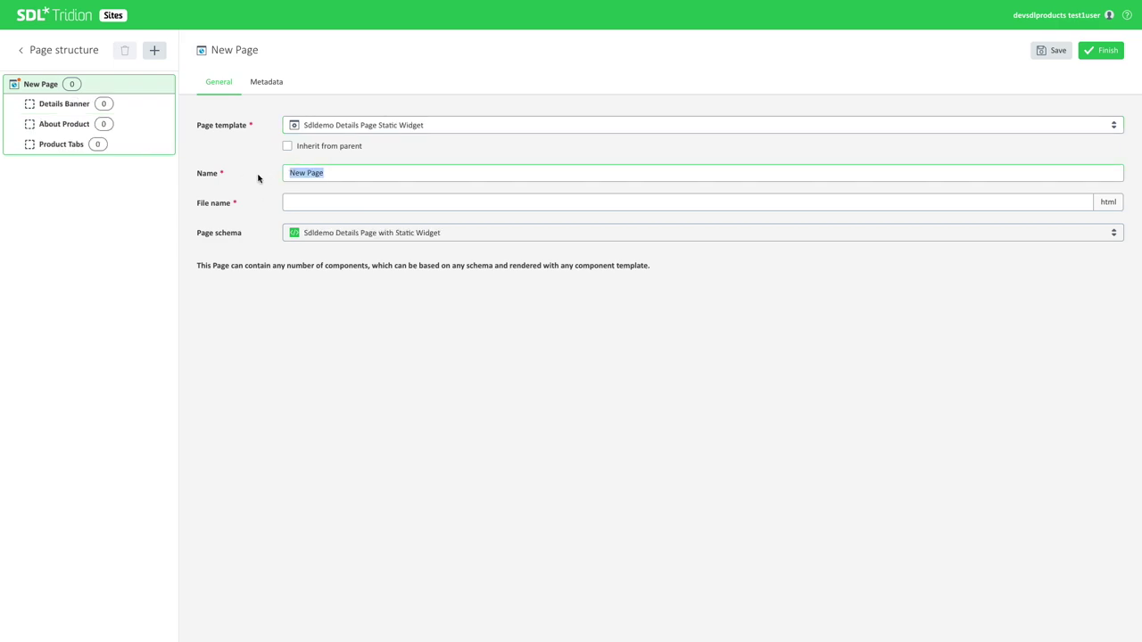
pyautogui.write('mycampaign')
pyautogui.click(345, 196)
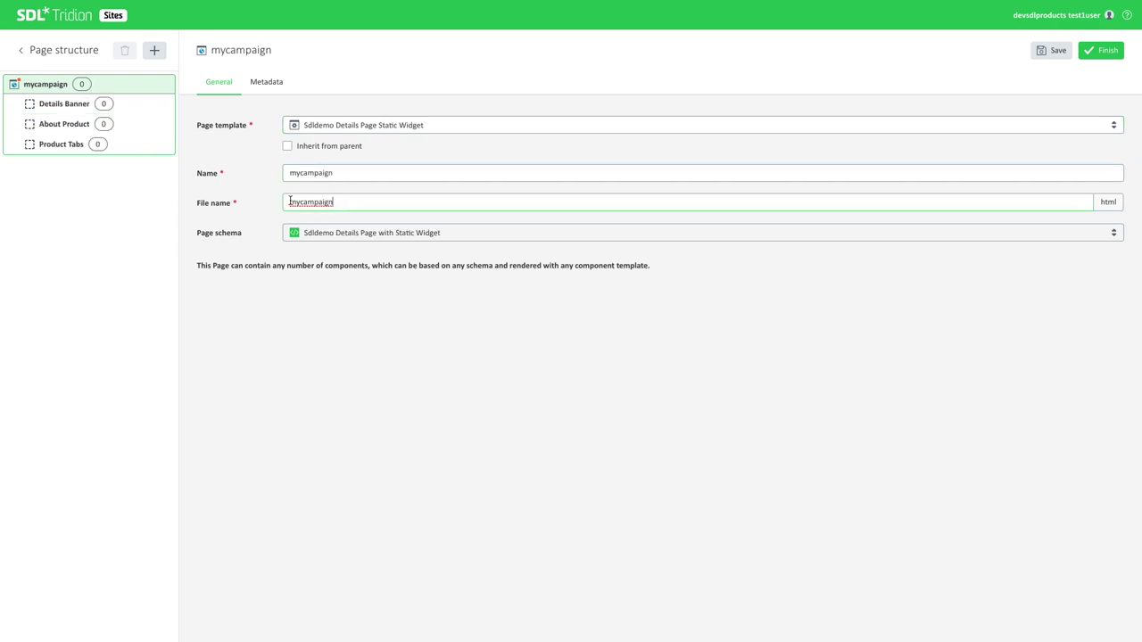
pyautogui.click(66, 108)
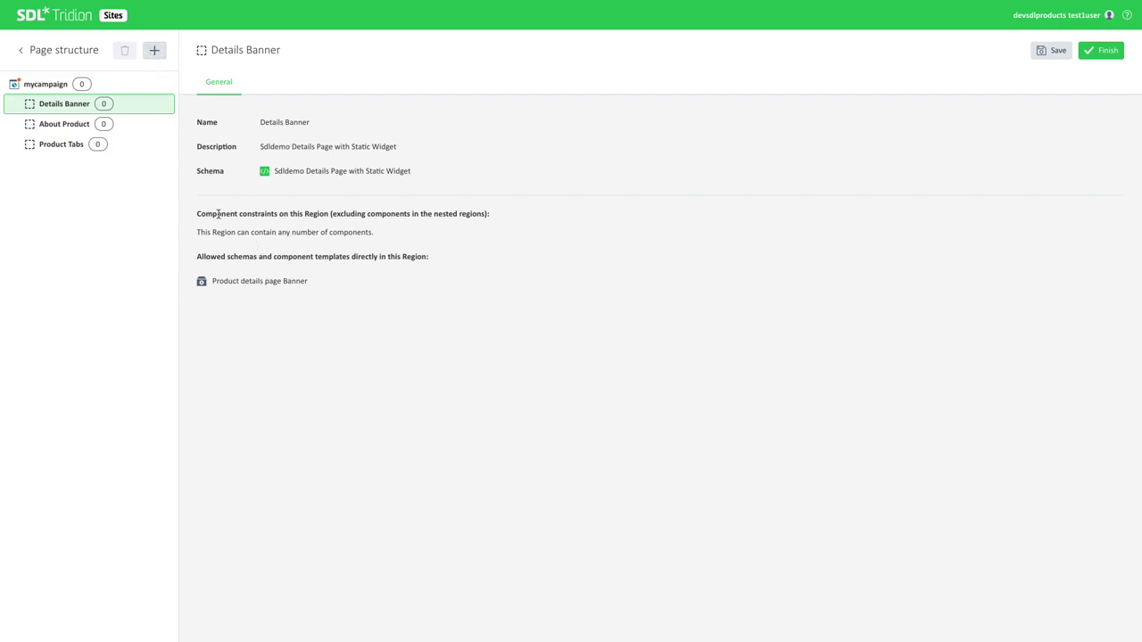
pyautogui.click(159, 54)
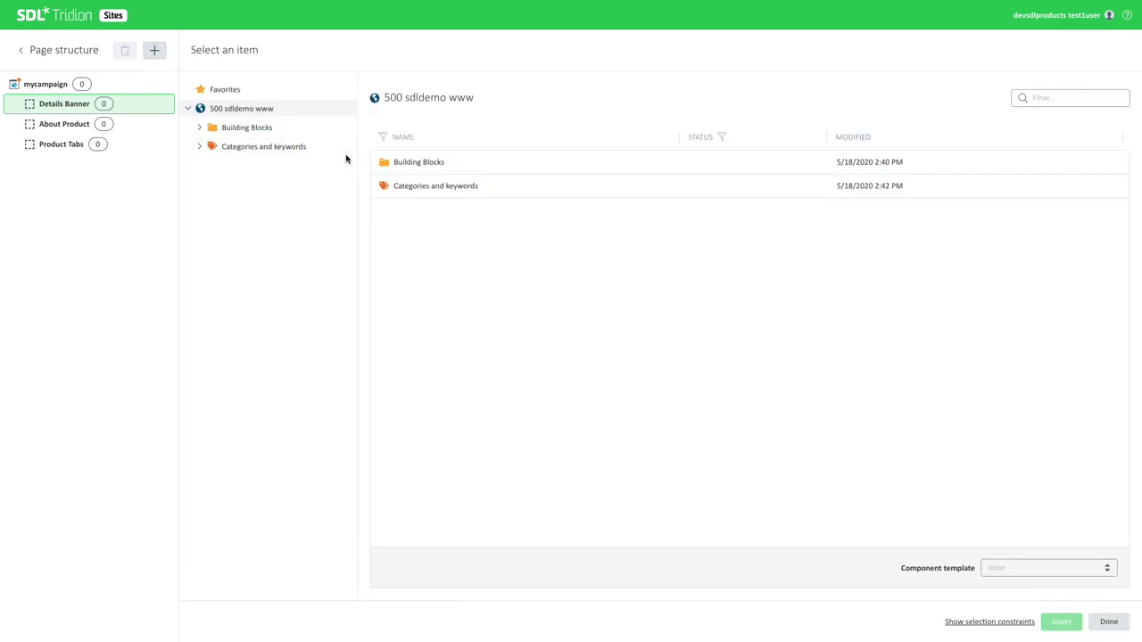
# - Insert Product Details Page Banner - CI with the Product details page Banner template into Details Banner
pyautogui.click(239, 116)
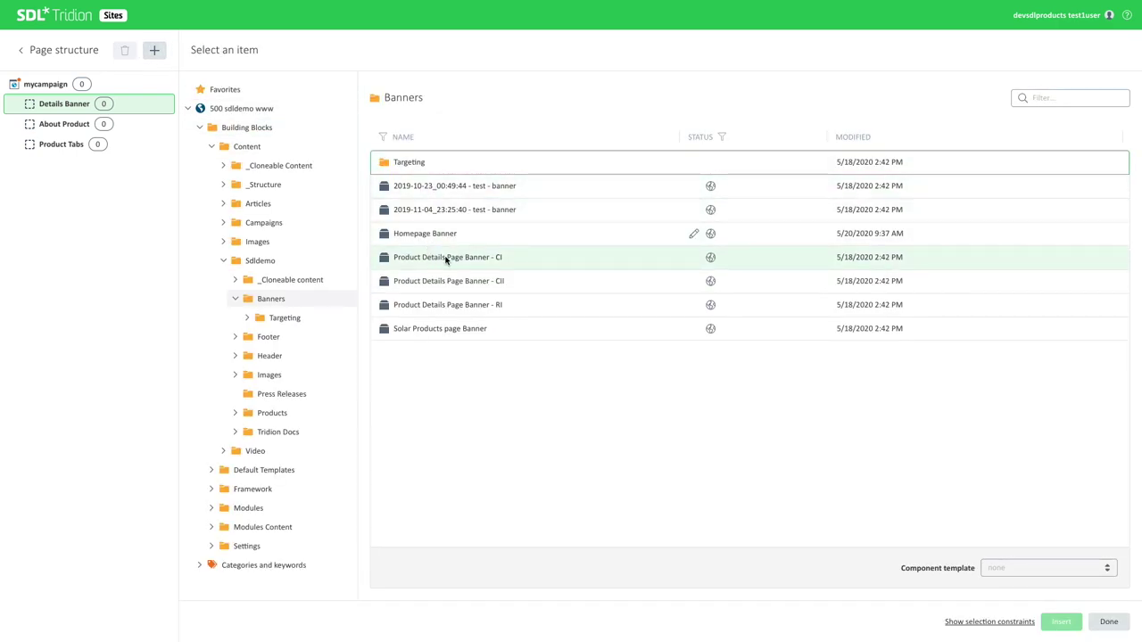
pyautogui.click(446, 260)
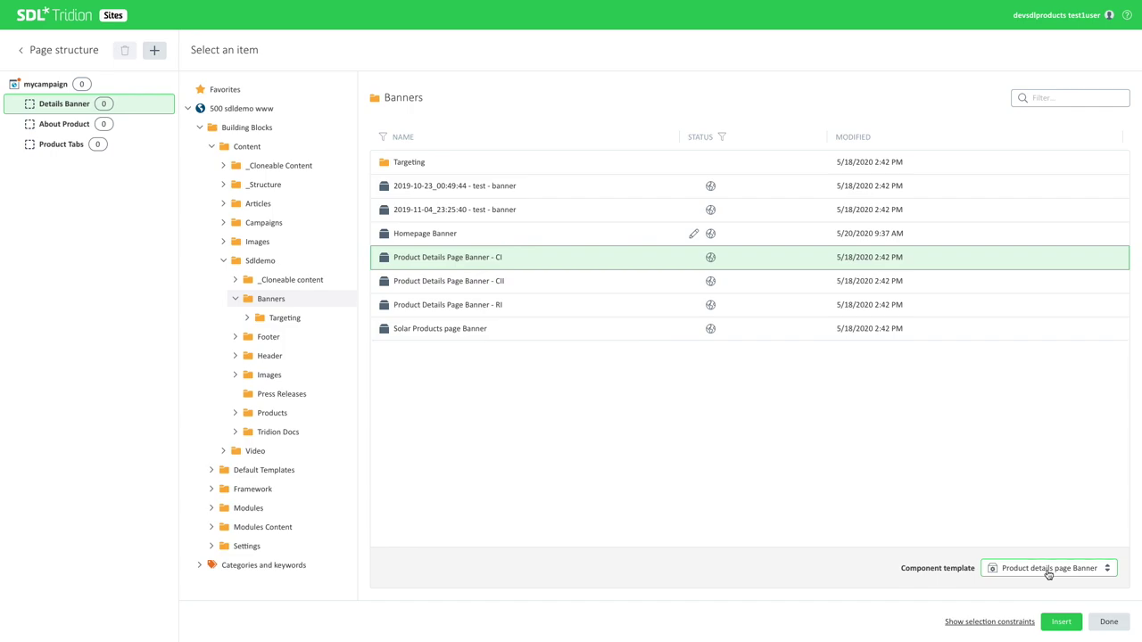
pyautogui.click(1044, 574)
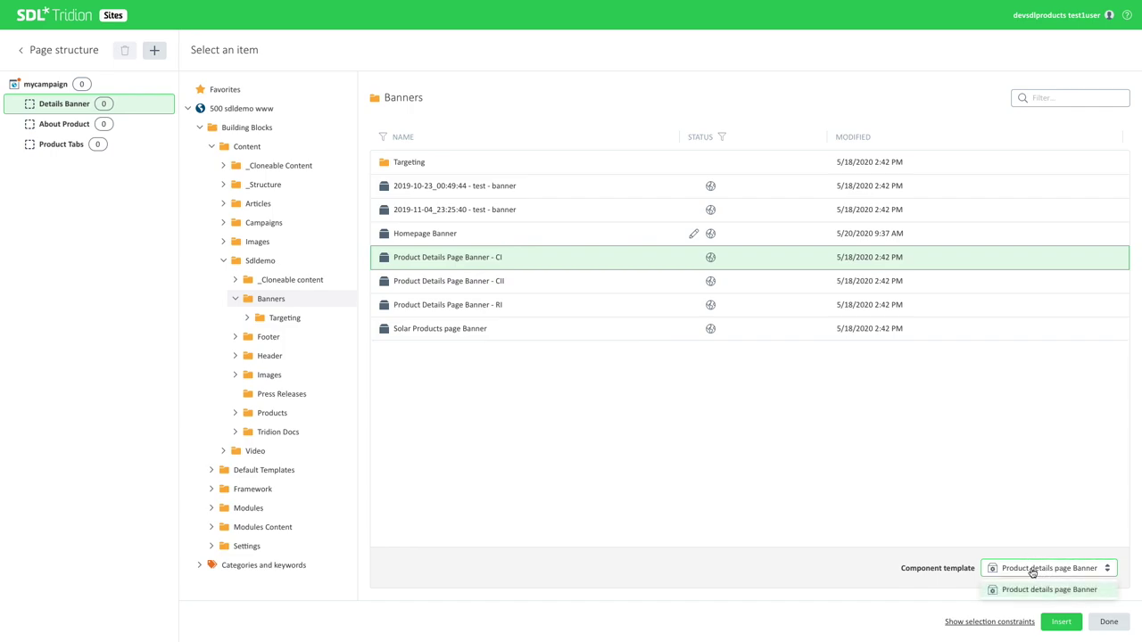
pyautogui.click(1031, 575)
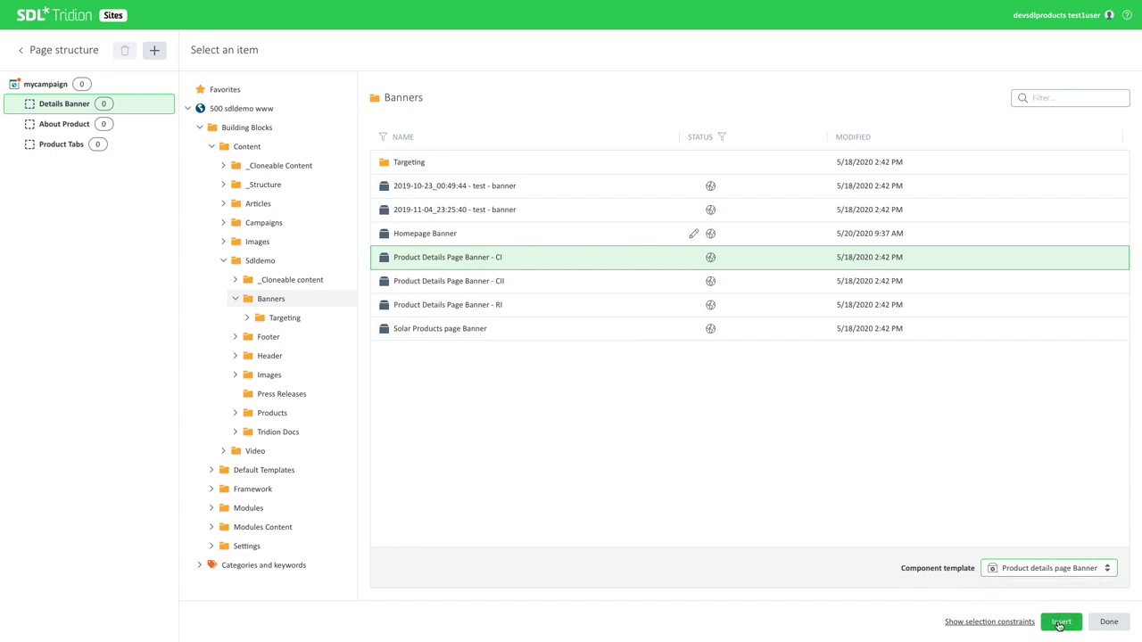
pyautogui.click(1060, 623)
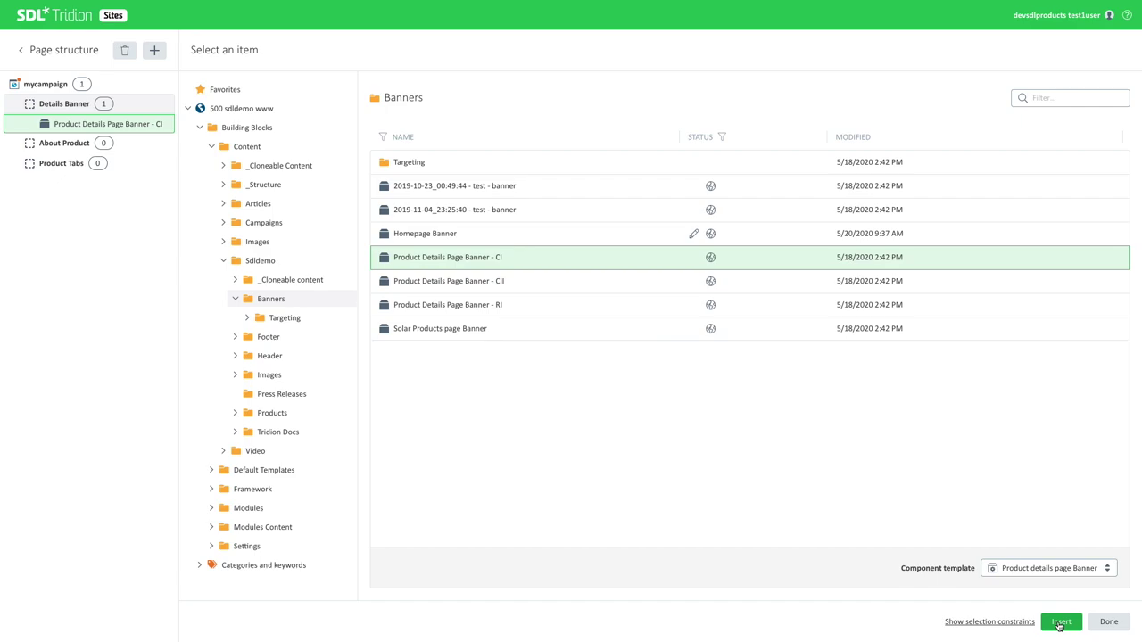
# - Add LightSolar CI and RI Offerings to About Product using the About Product(Static) template
pyautogui.click(79, 145)
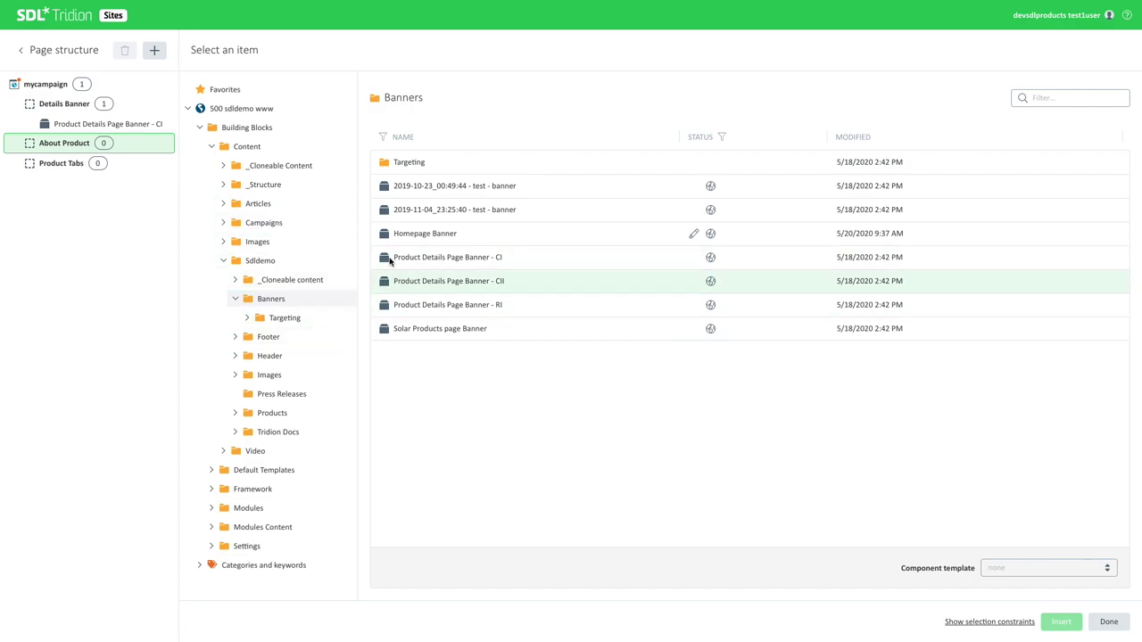
pyautogui.click(273, 300)
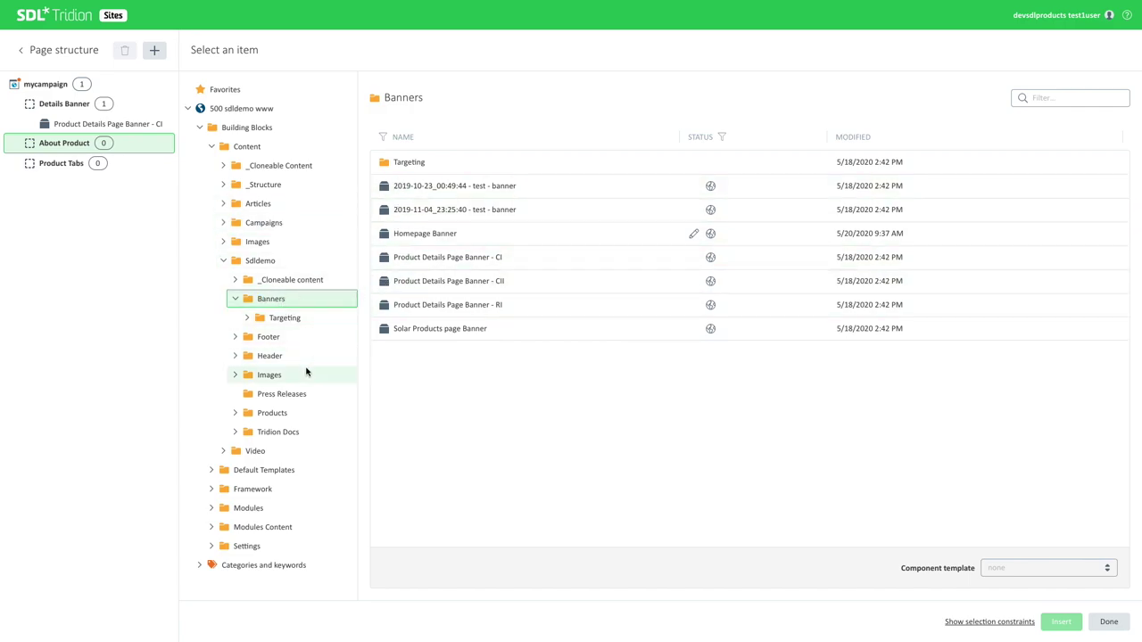
pyautogui.click(272, 413)
pyautogui.click(397, 162)
pyautogui.click(1043, 568)
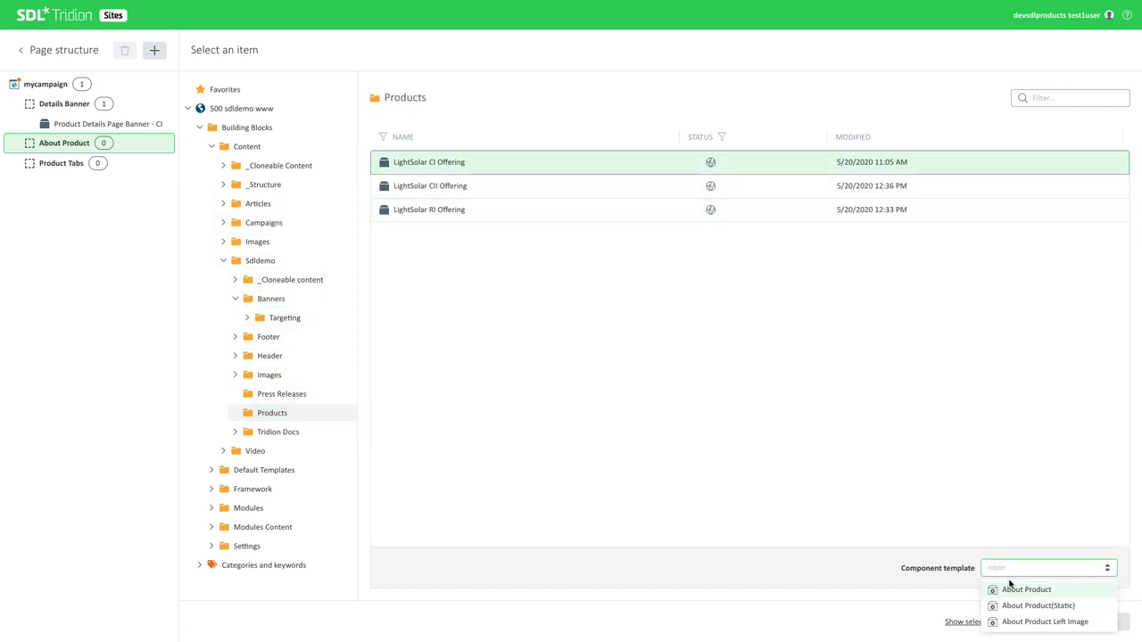
pyautogui.click(1021, 607)
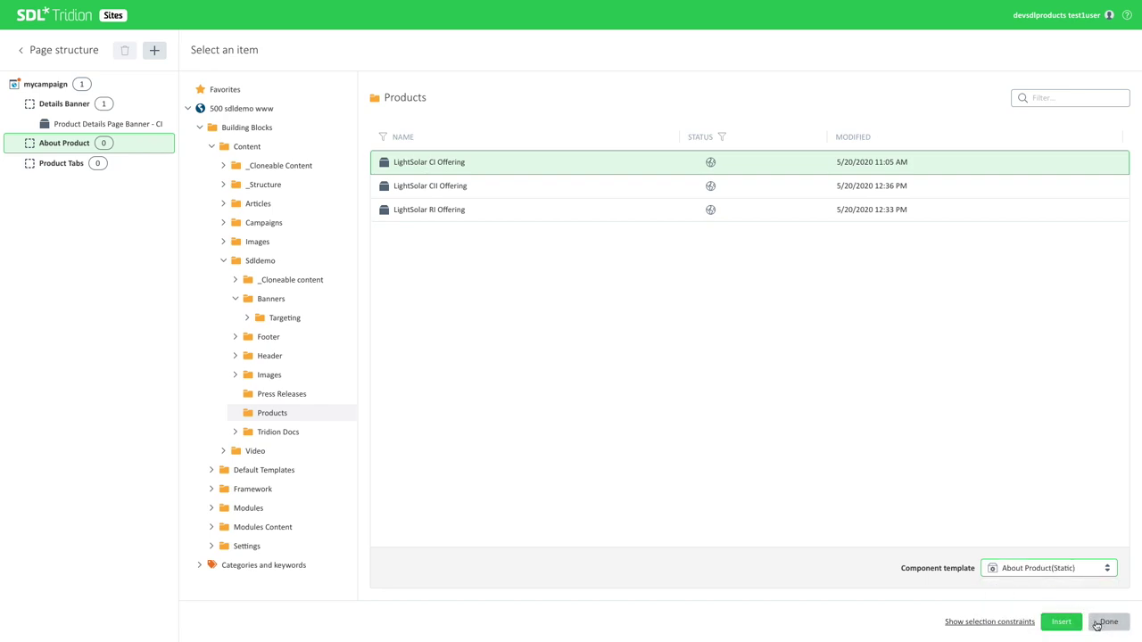
pyautogui.click(1061, 622)
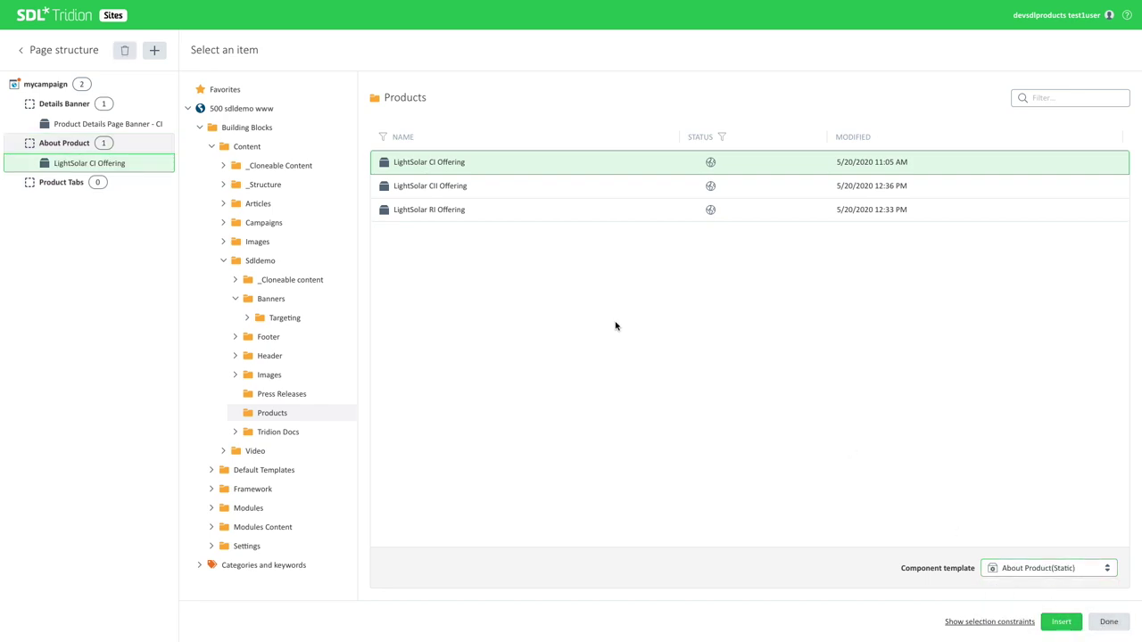
pyautogui.click(458, 209)
pyautogui.click(1060, 621)
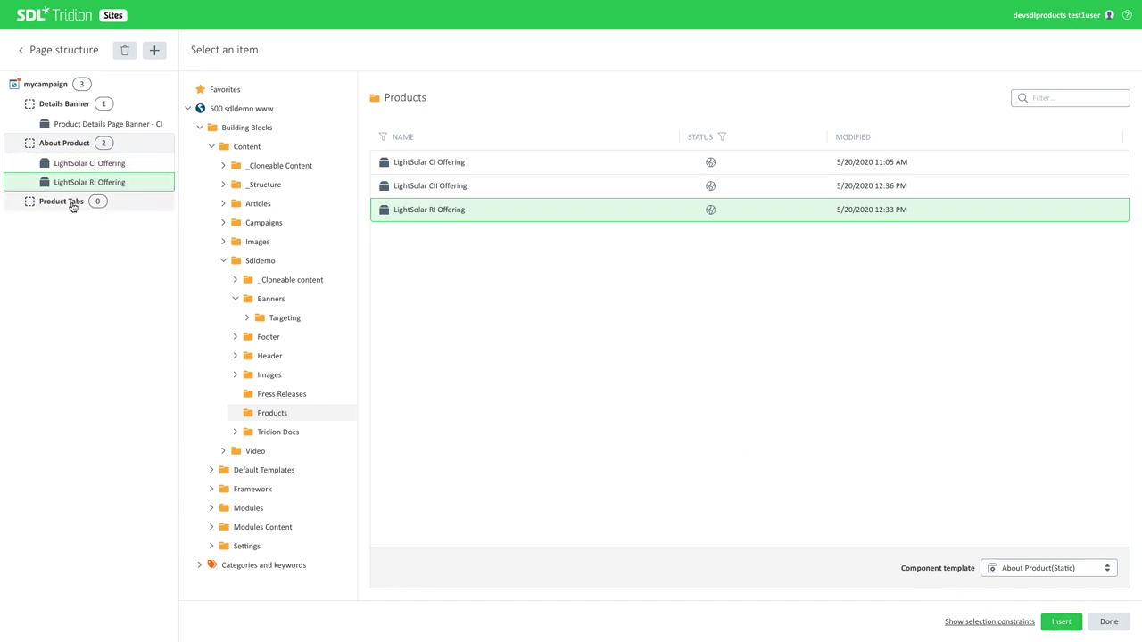
pyautogui.click(1104, 622)
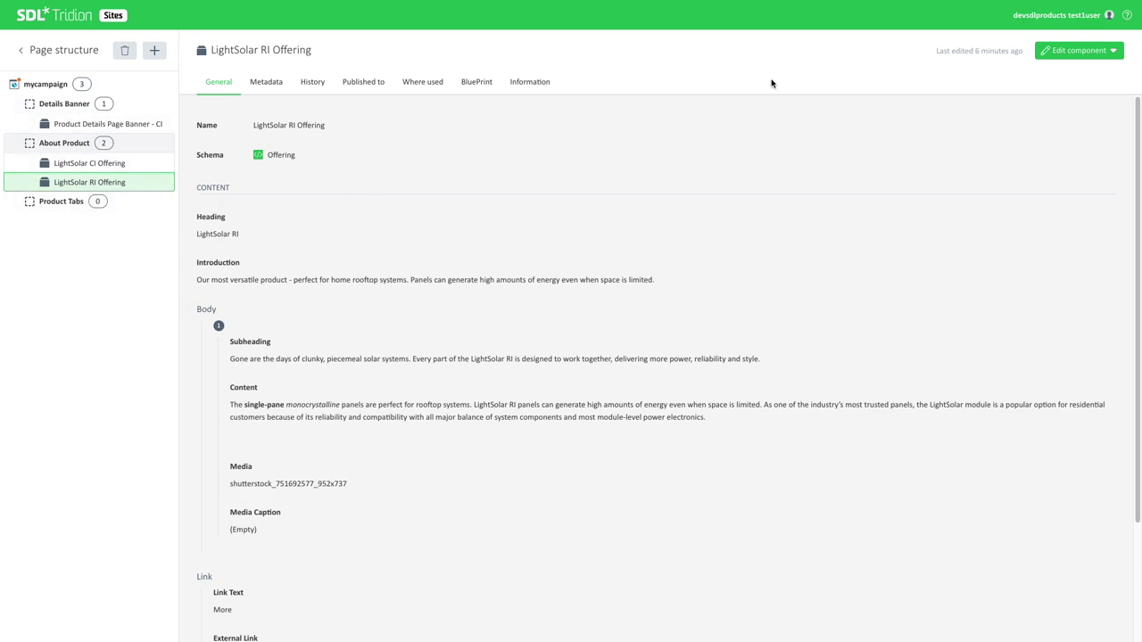
# - Save the mycampaign page as version 1.0 and return to the Home folder list
pyautogui.click(57, 84)
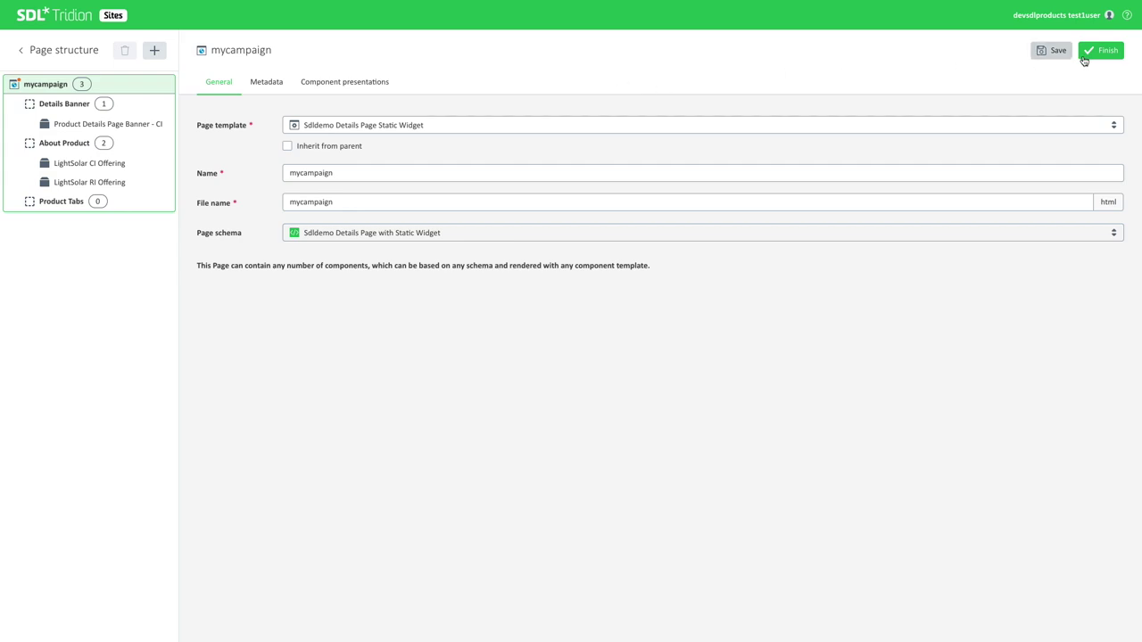
pyautogui.click(1055, 52)
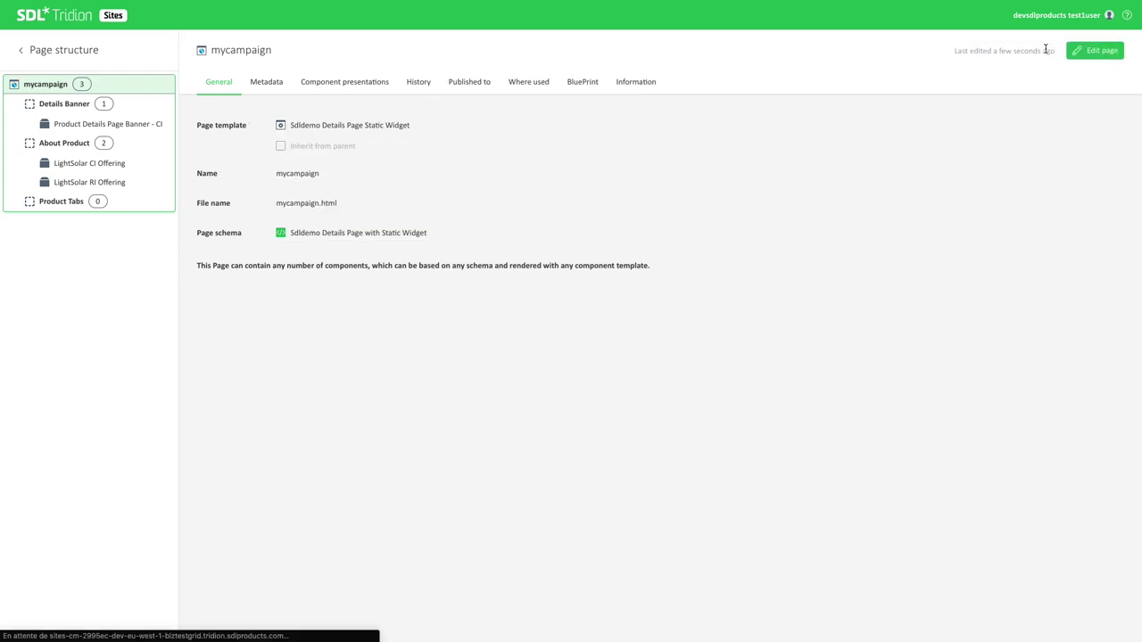
pyautogui.click(21, 50)
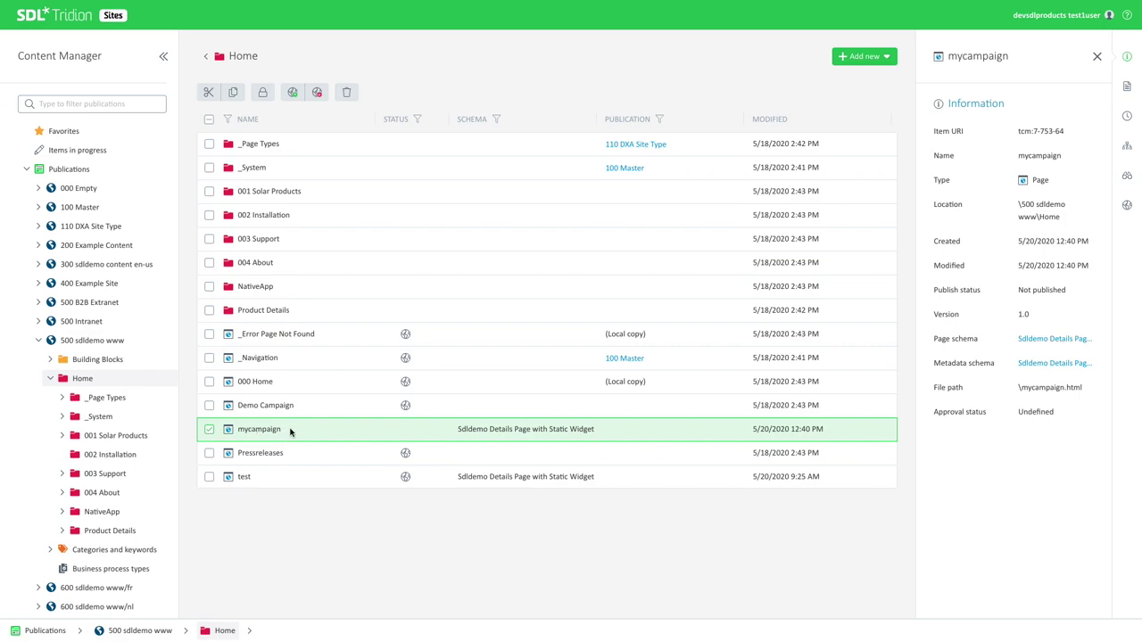
pyautogui.click(292, 92)
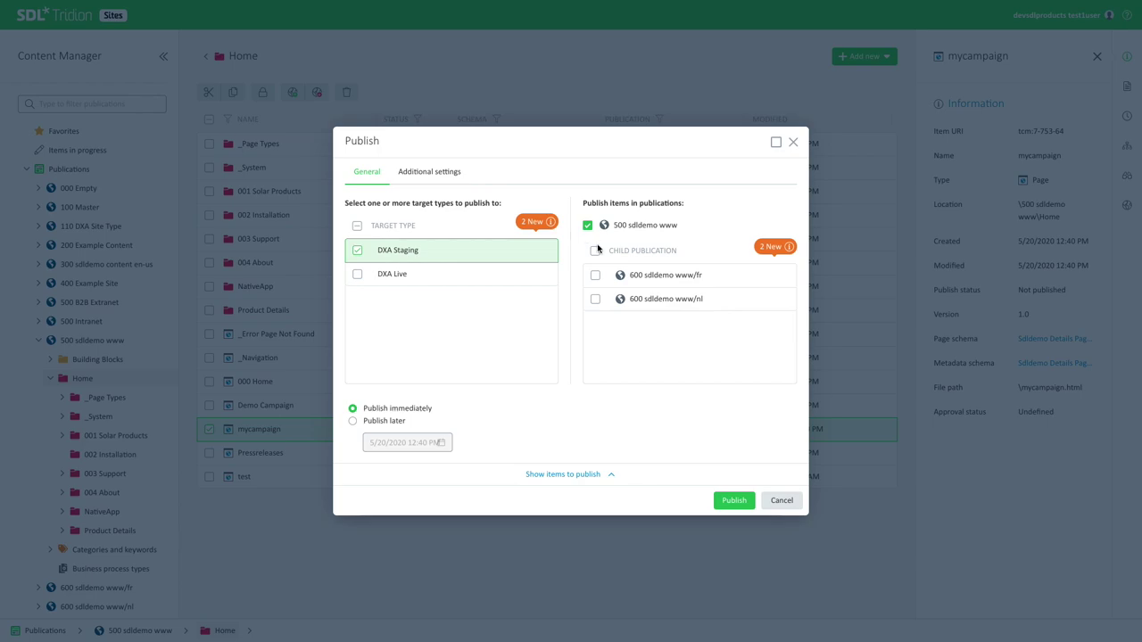
pyautogui.click(732, 500)
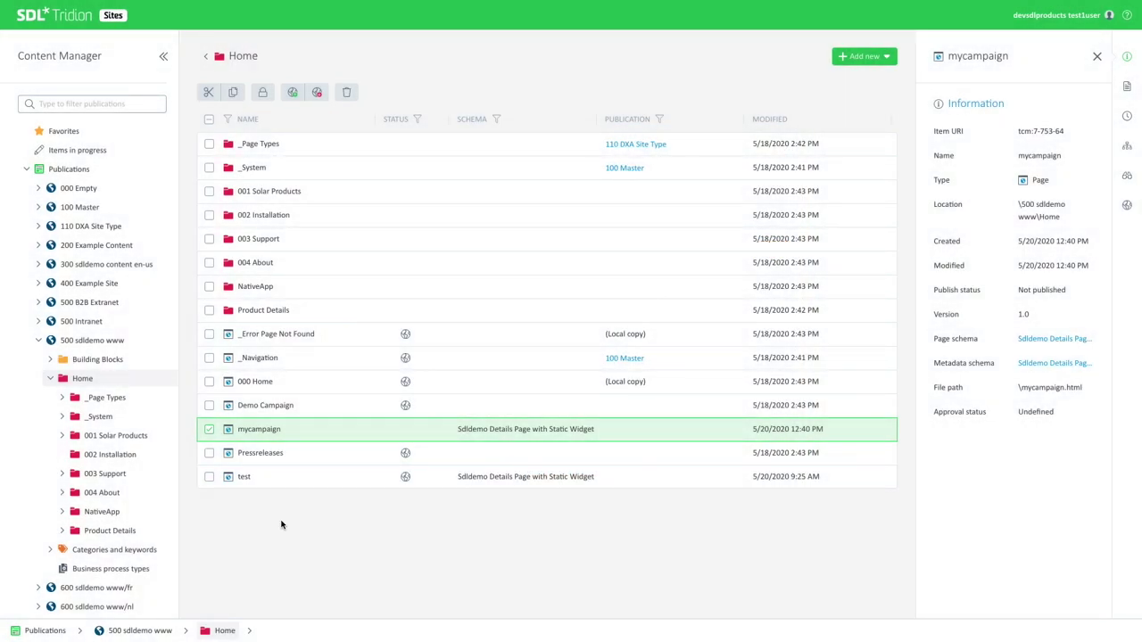